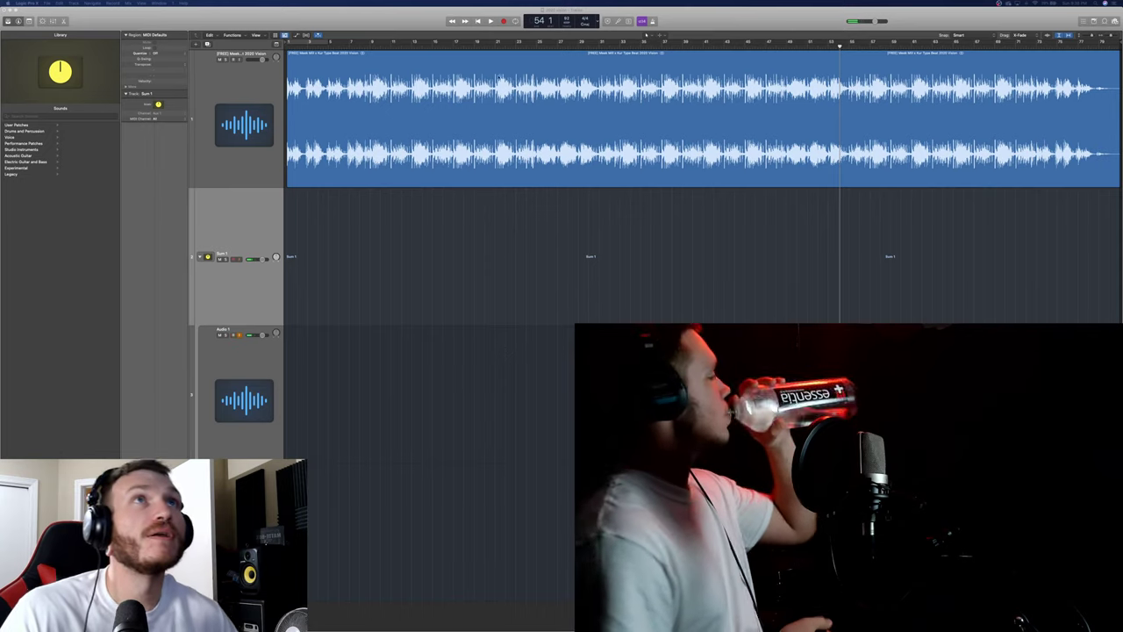
# Play the beat from the beginning of the project, stop it around bar 34, and hide the Library.
pyautogui.click(479, 21)
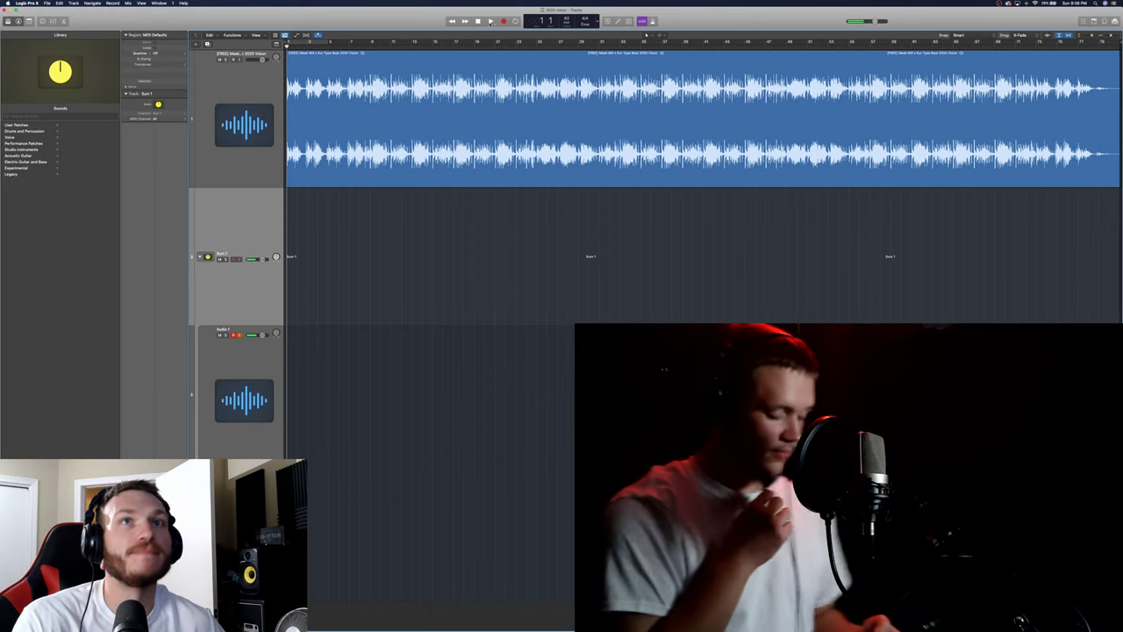
pyautogui.click(491, 21)
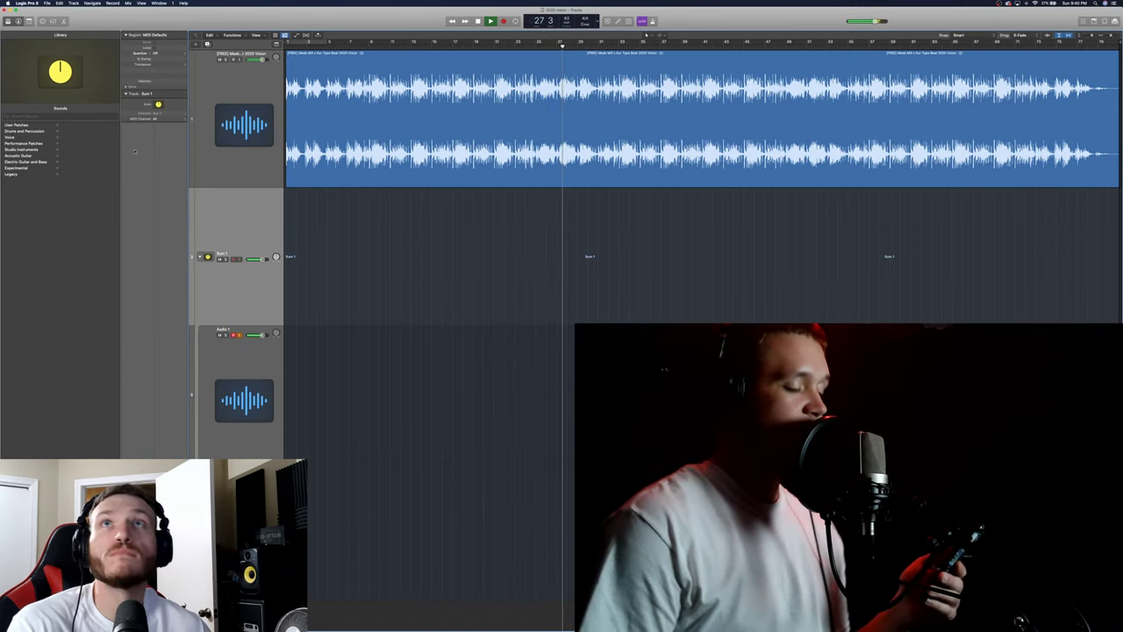
pyautogui.press('y')
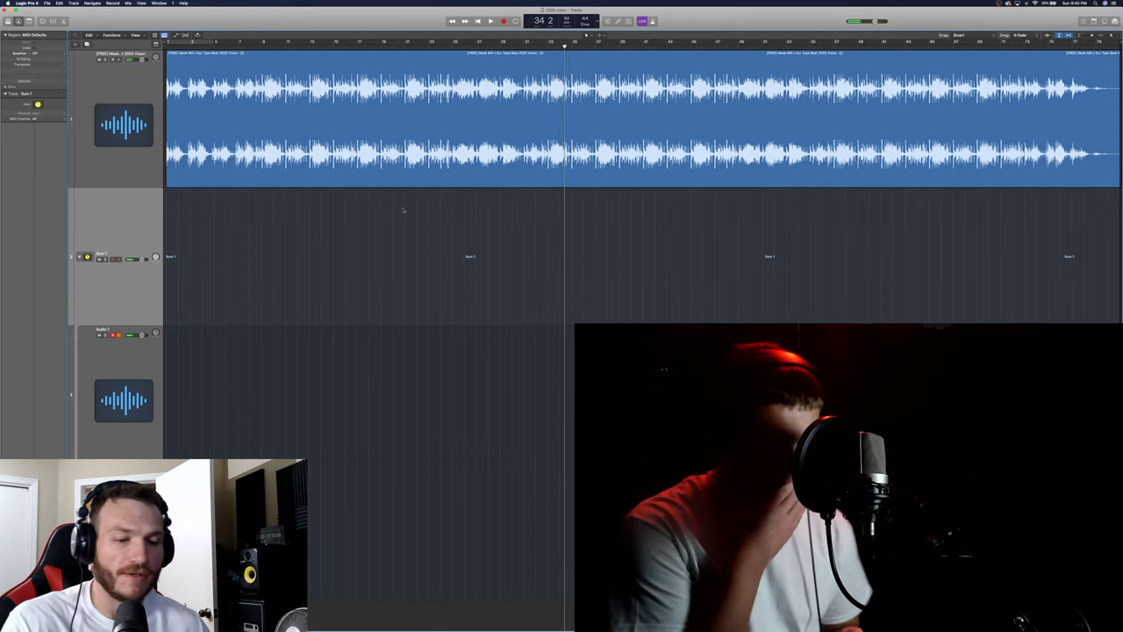
pyautogui.press('space')
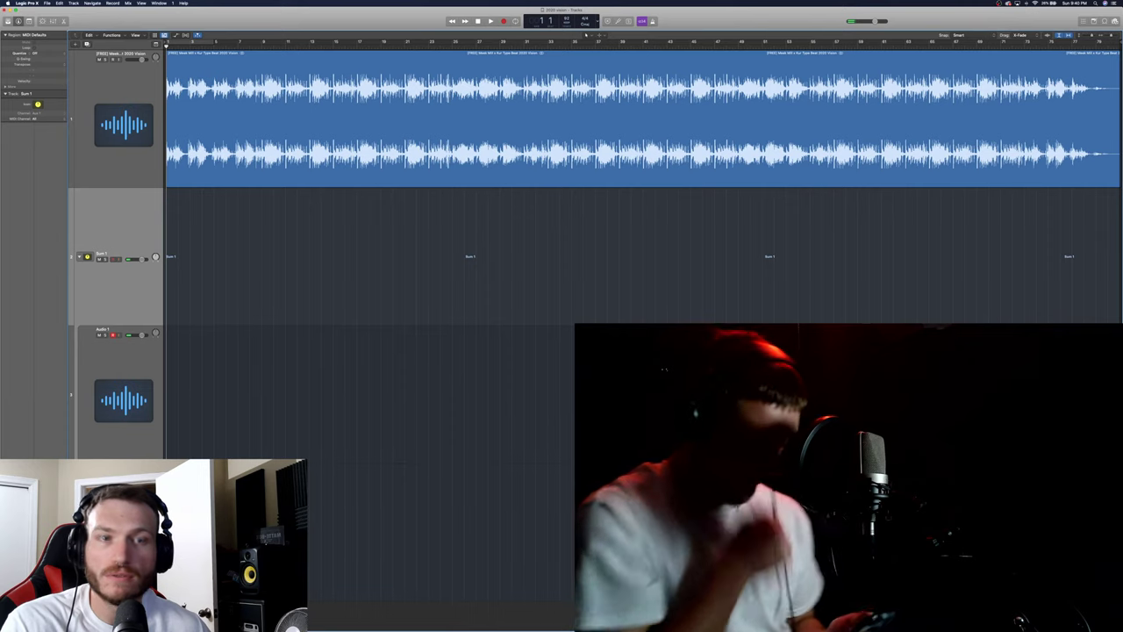
# Look at the DeEsser 2 settings on Sum 1, hide the plug-in window, and select the beat track.
pyautogui.press('v')
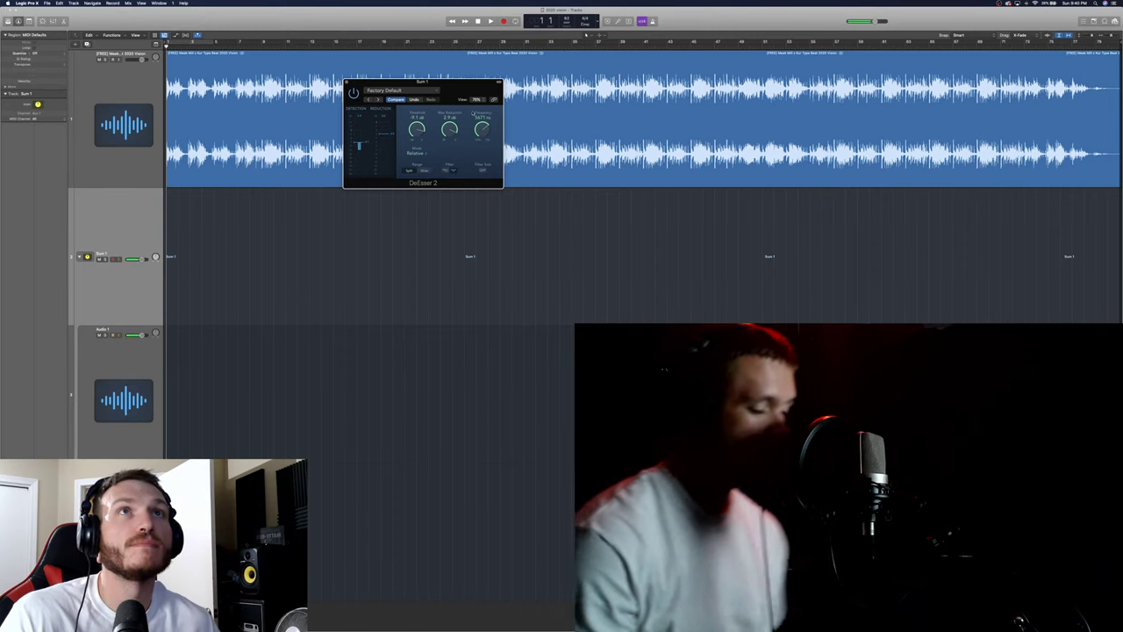
pyautogui.press('v')
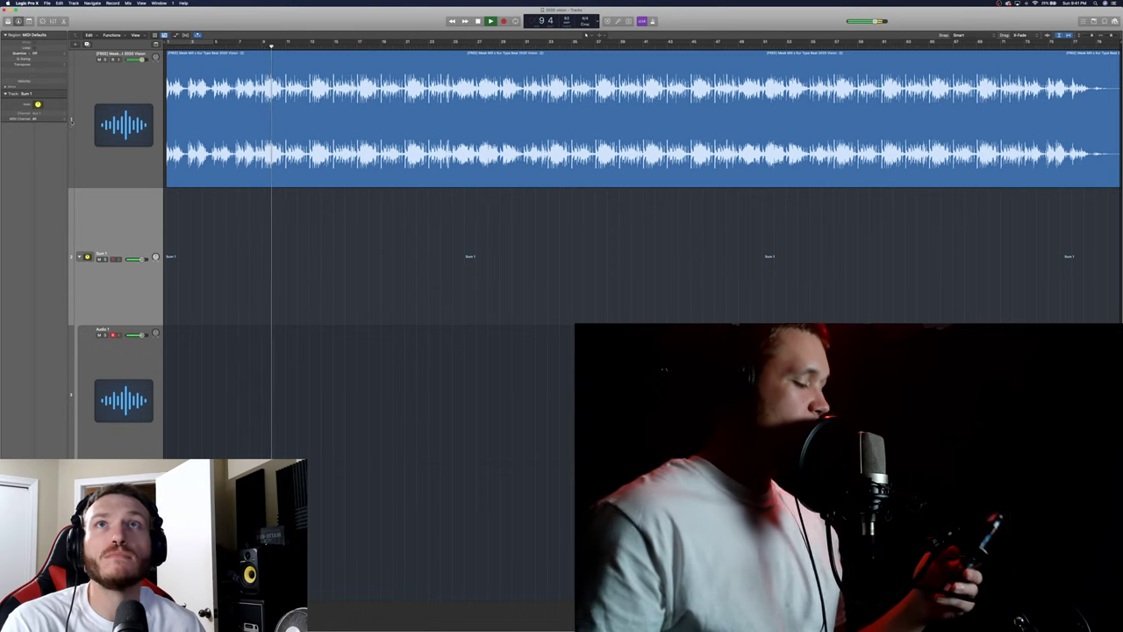
pyautogui.click(123, 167)
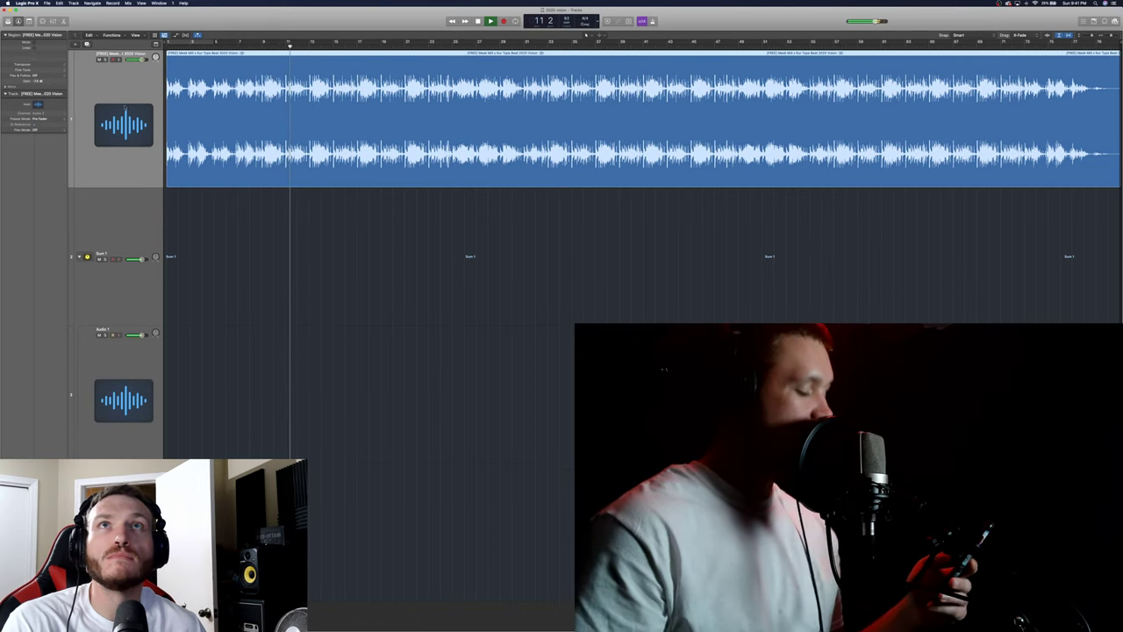
pyautogui.click(149, 203)
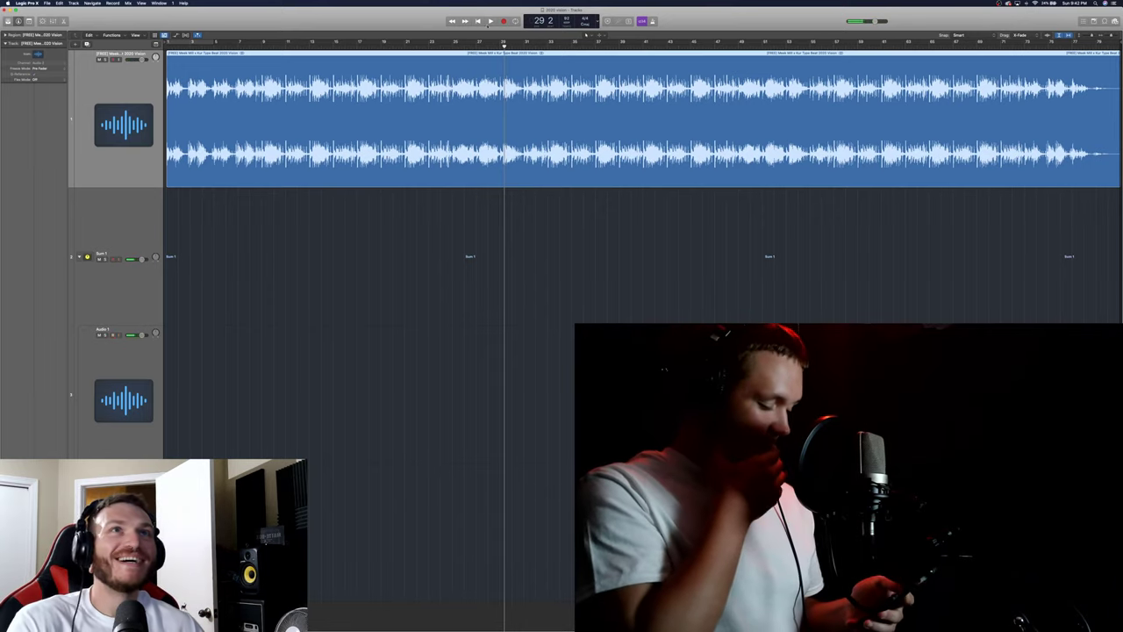
# Record a vocal take on Audio 1 from the project start to about bar 17.
pyautogui.press('Return')
pyautogui.click(142, 365)
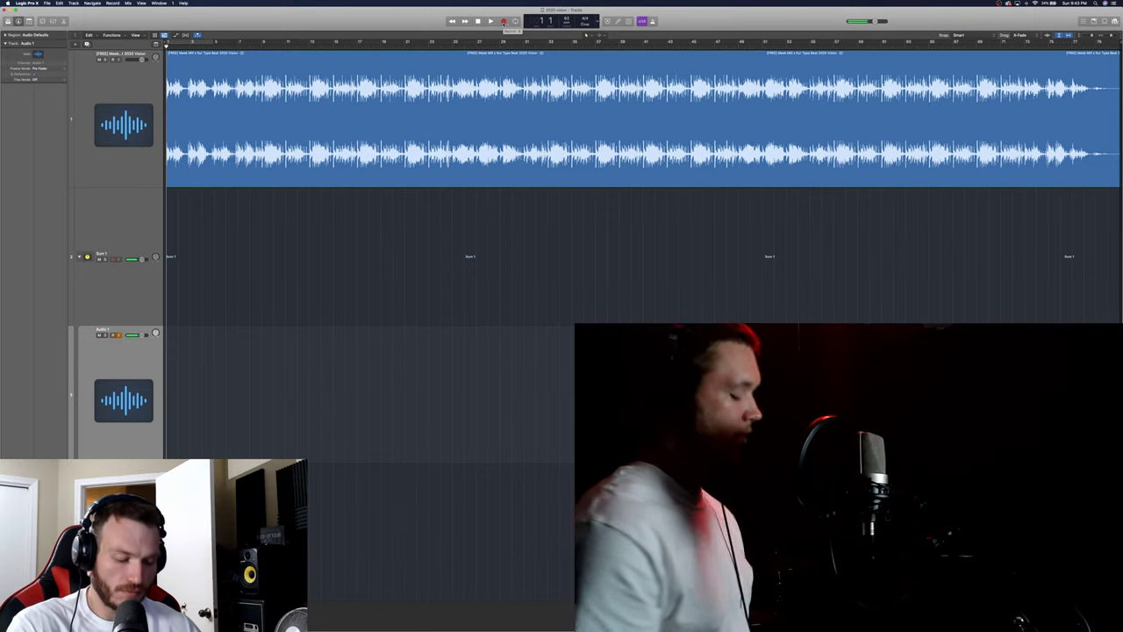
pyautogui.click(503, 21)
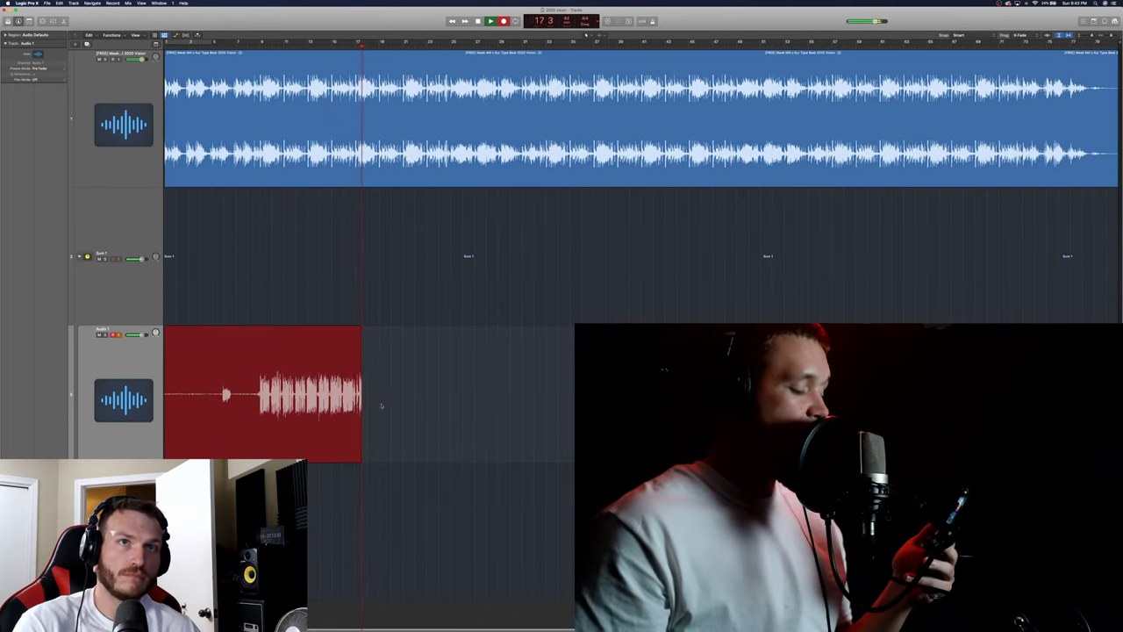
pyautogui.press('space')
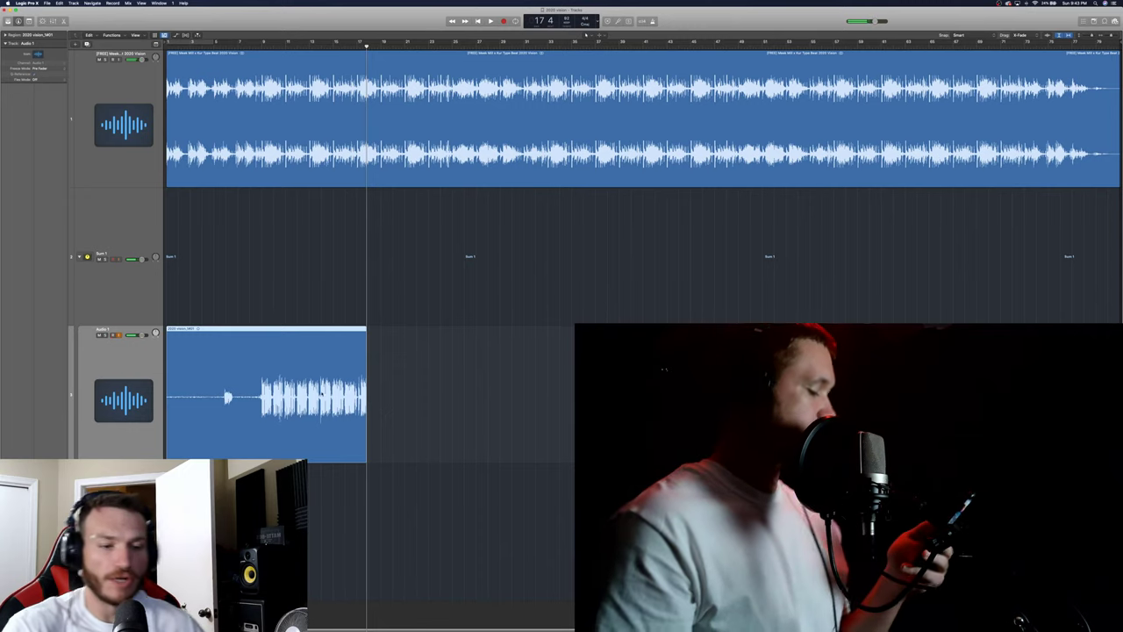
# Assign the condenser microphone icon to Audio 1, the audio track below it, and the Sum 1 track.
pyautogui.click(37, 54)
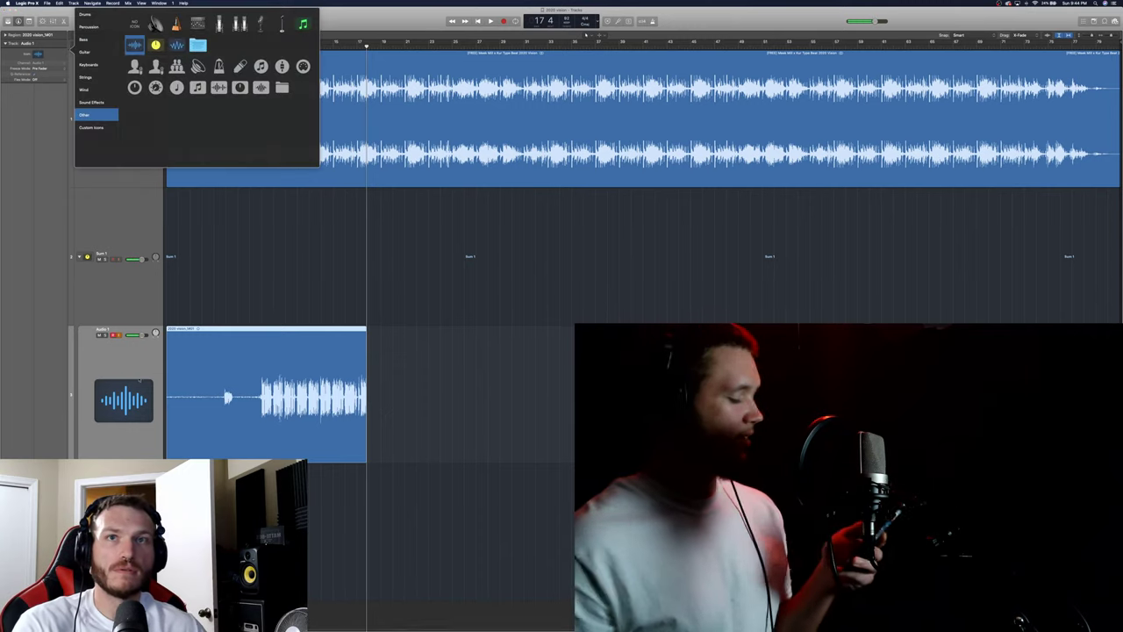
pyautogui.click(219, 25)
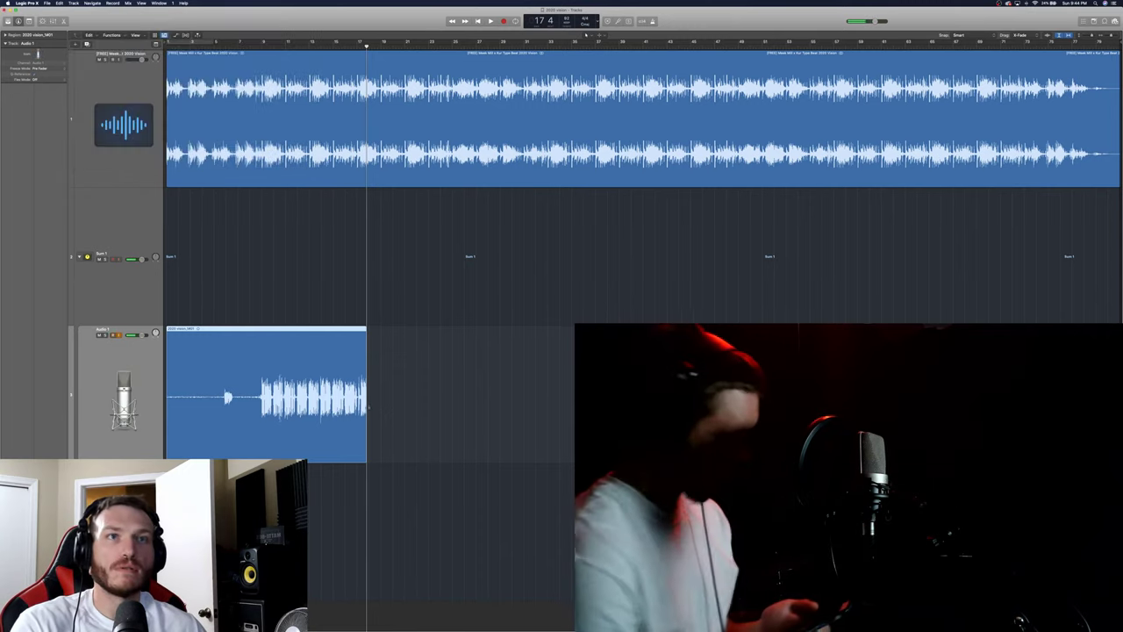
pyautogui.press('Up')
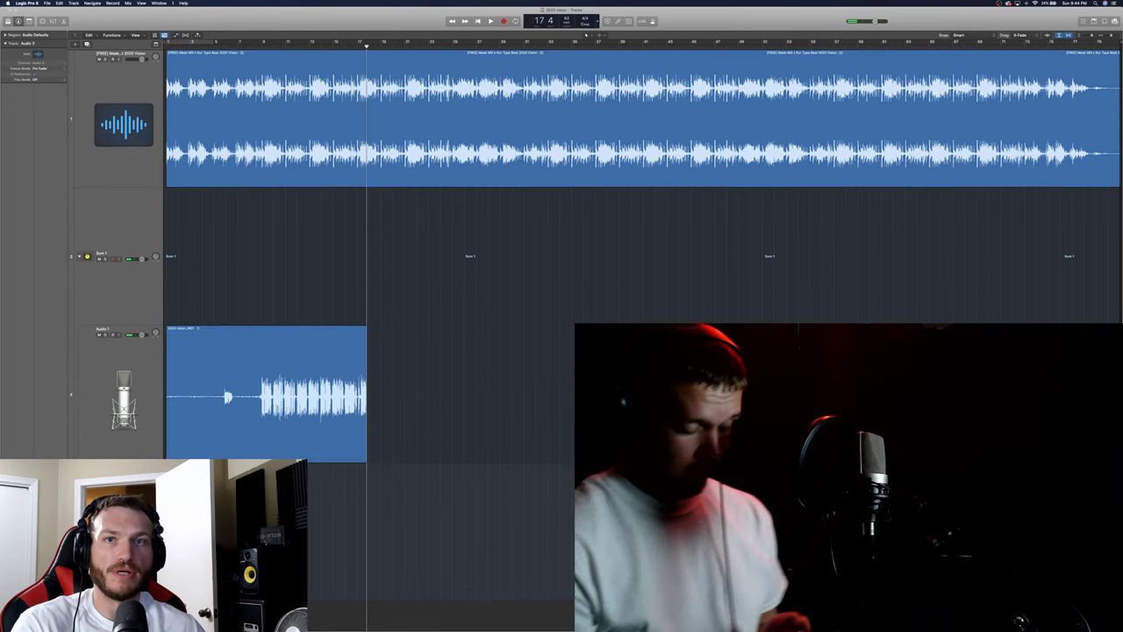
pyautogui.click(38, 53)
pyautogui.click(220, 24)
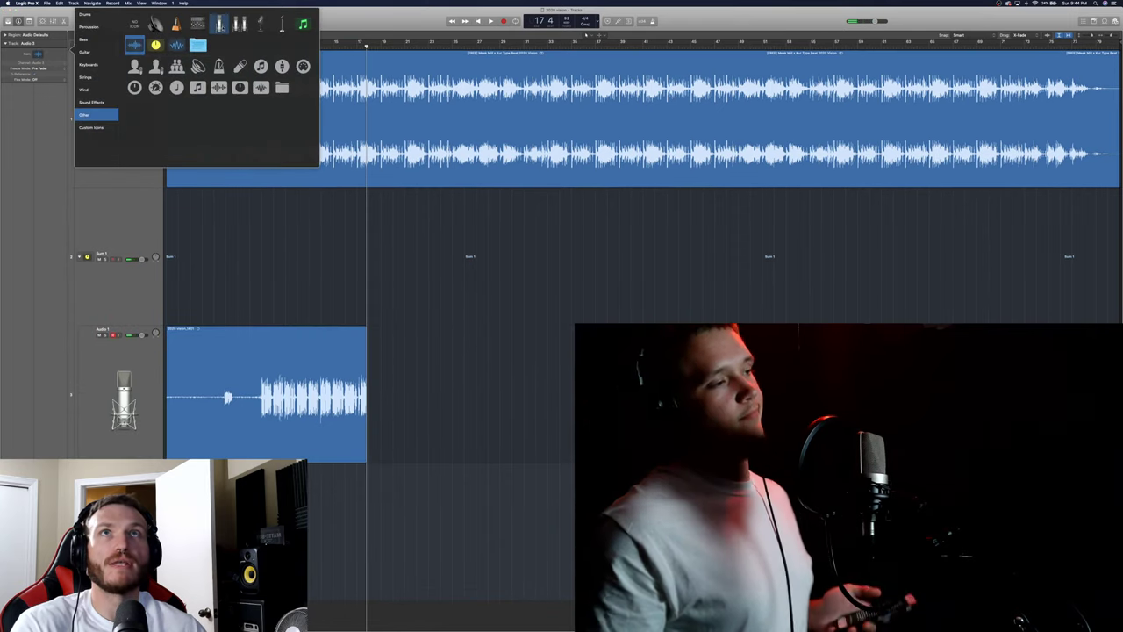
pyautogui.click(86, 257)
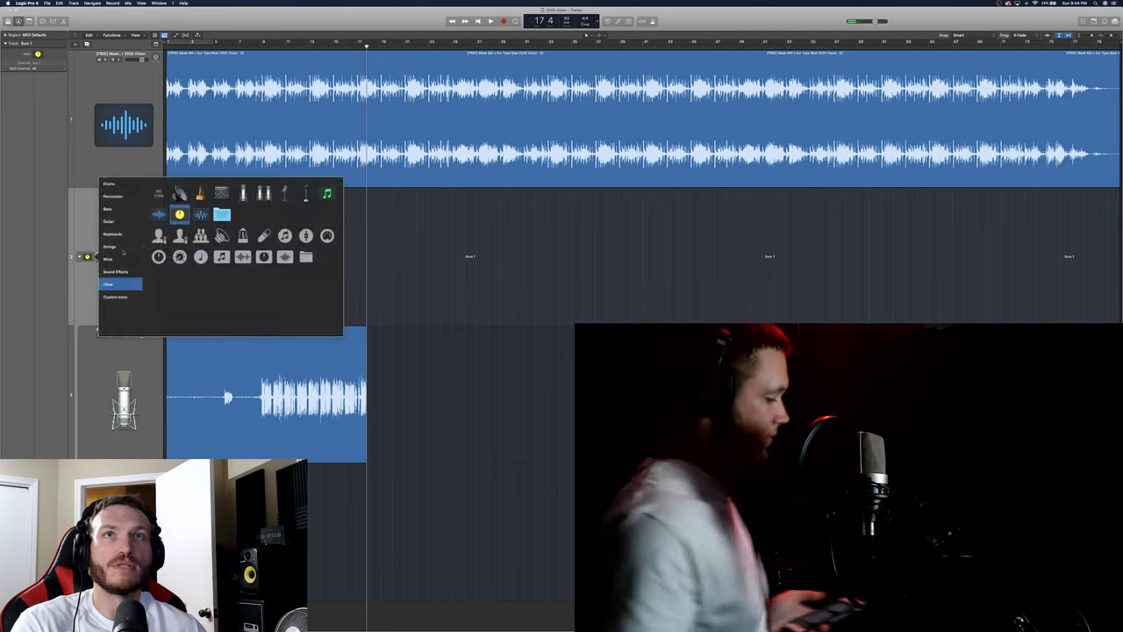
pyautogui.click(244, 198)
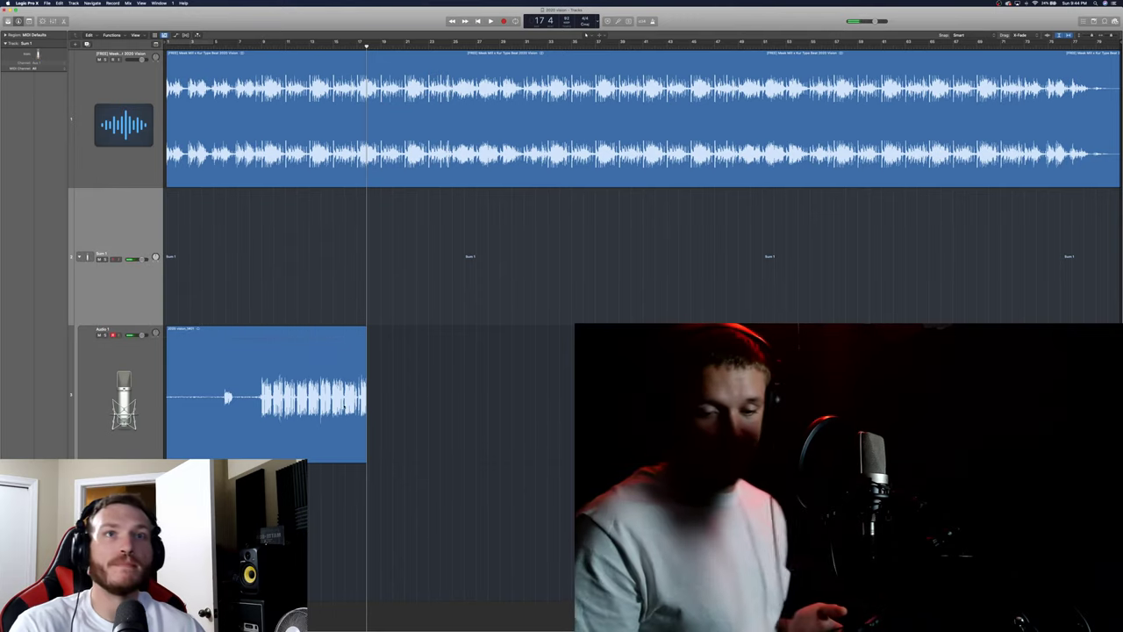
# Return to the project start and delete the recorded vocal region on Audio 1 along with its audio file.
pyautogui.press('Return')
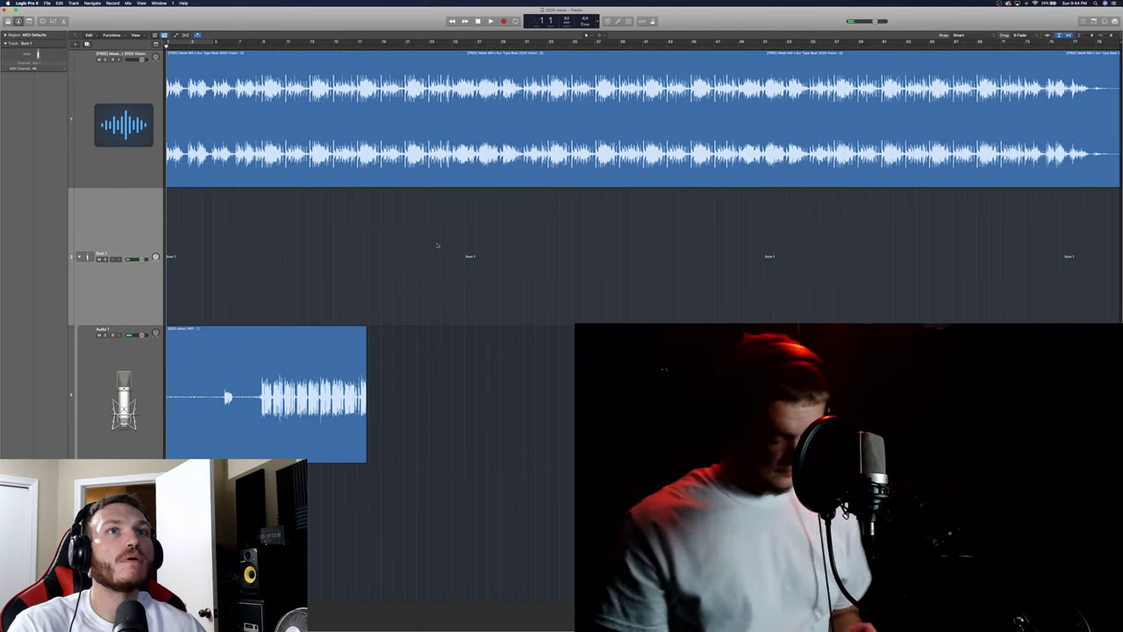
pyautogui.click(338, 377)
pyautogui.press('Delete')
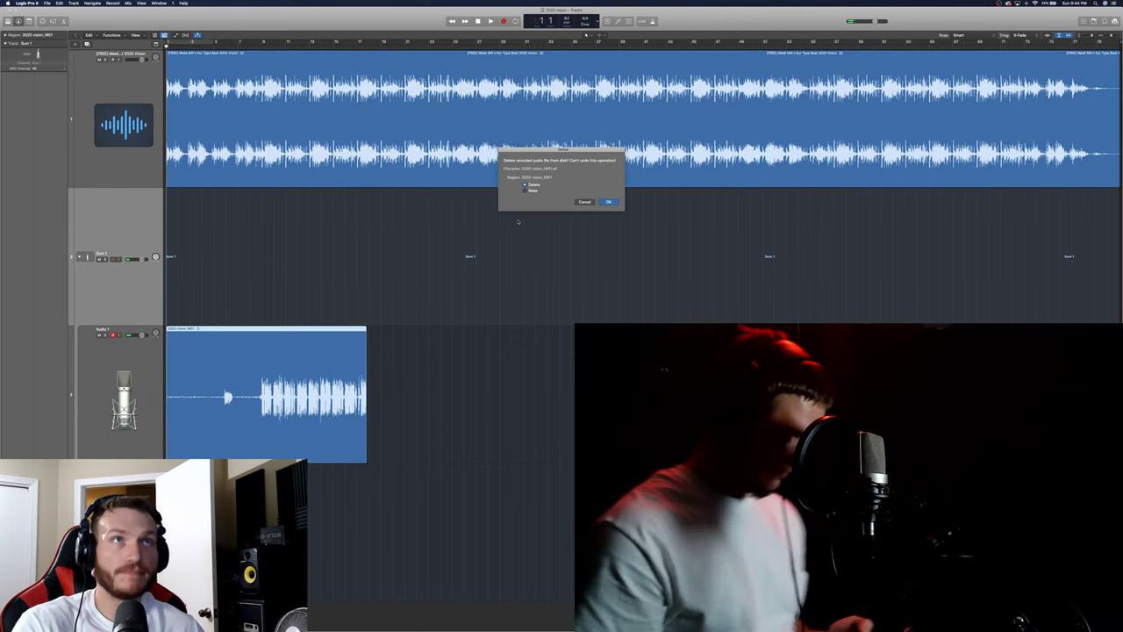
pyautogui.click(609, 201)
# Assign a red track color to the vocal audio tracks and the Sum 1 track.
pyautogui.click(137, 356)
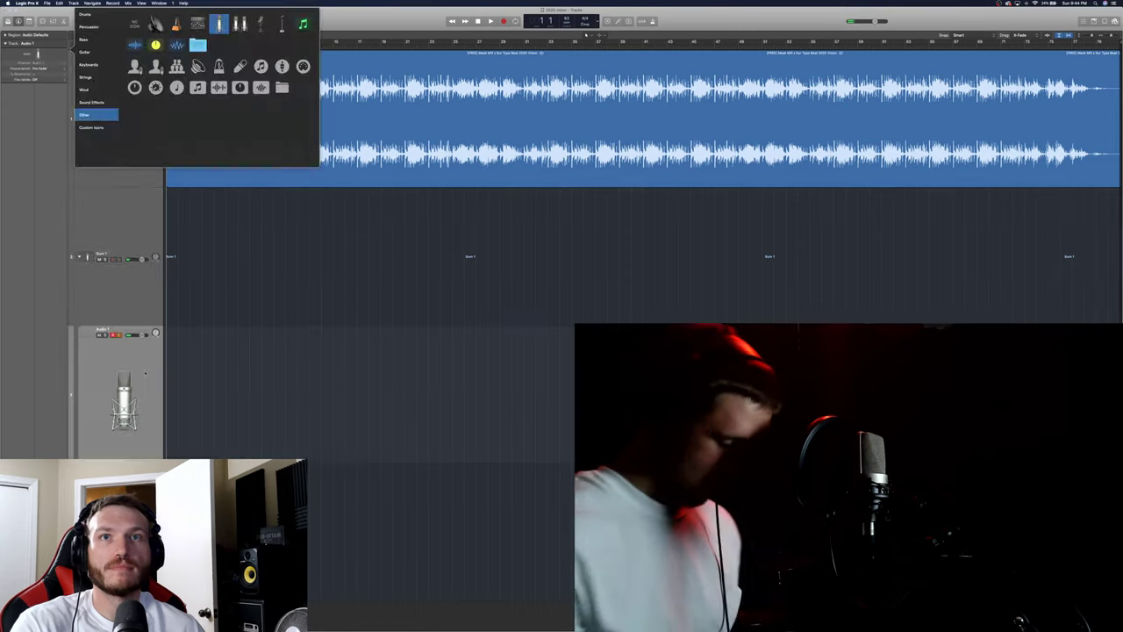
pyautogui.rightClick(103, 439)
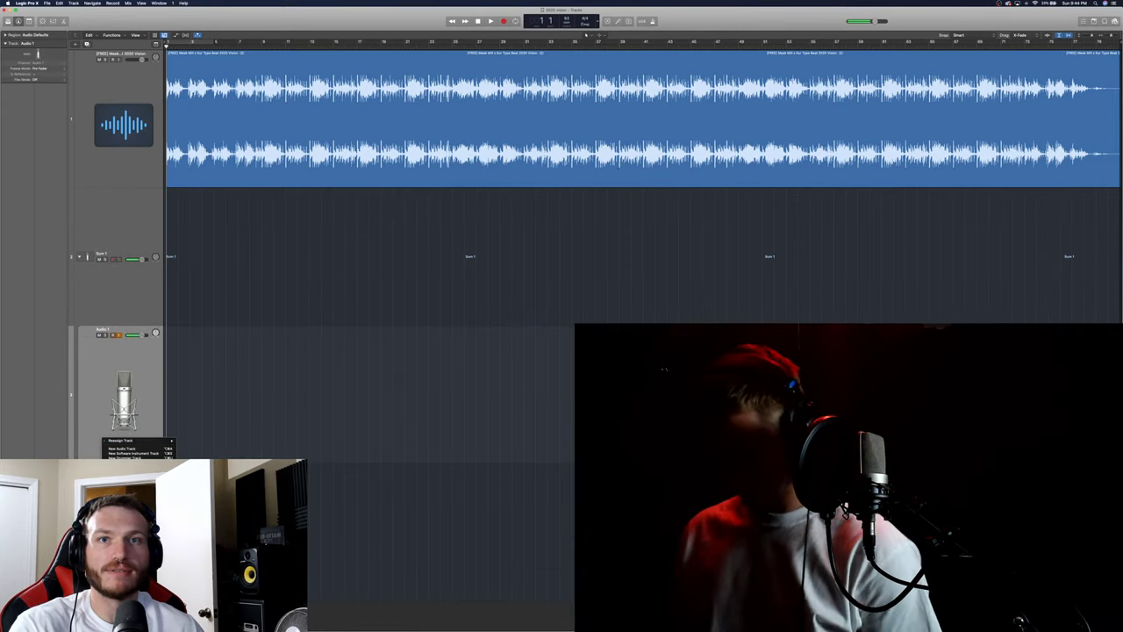
pyautogui.click(352, 293)
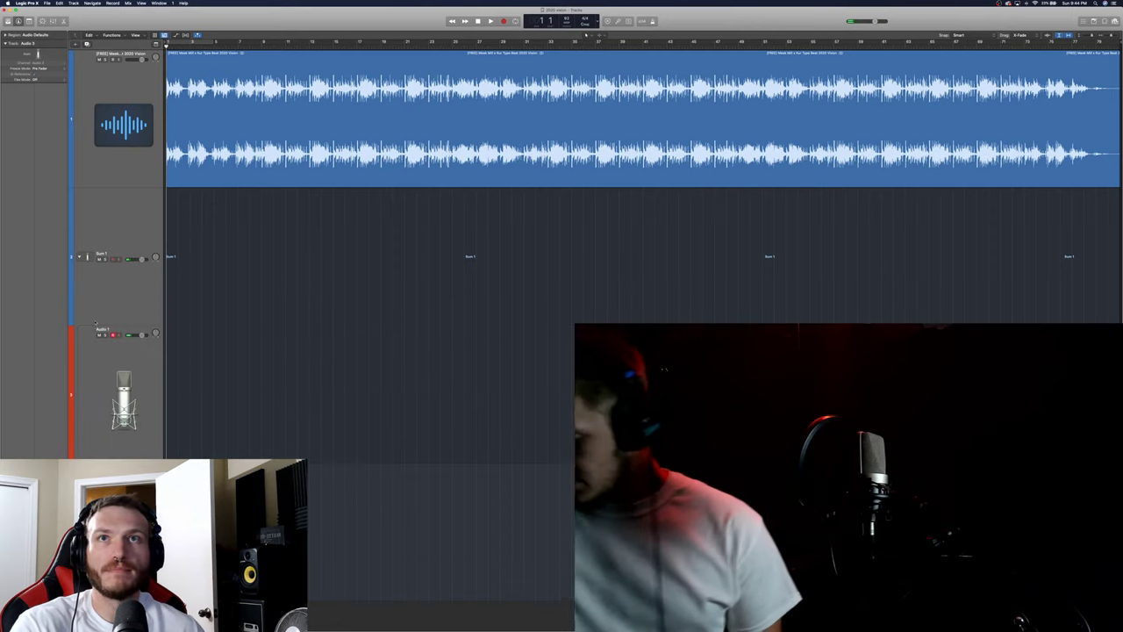
pyautogui.click(119, 272)
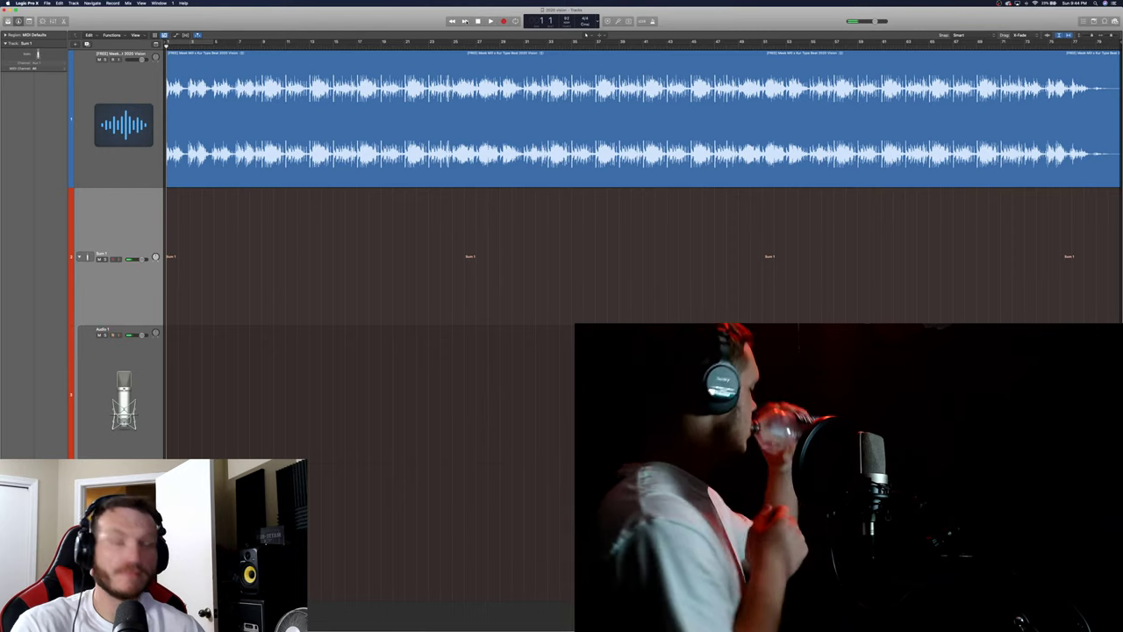
# Assign a magenta track color to the beat track.
pyautogui.click(109, 170)
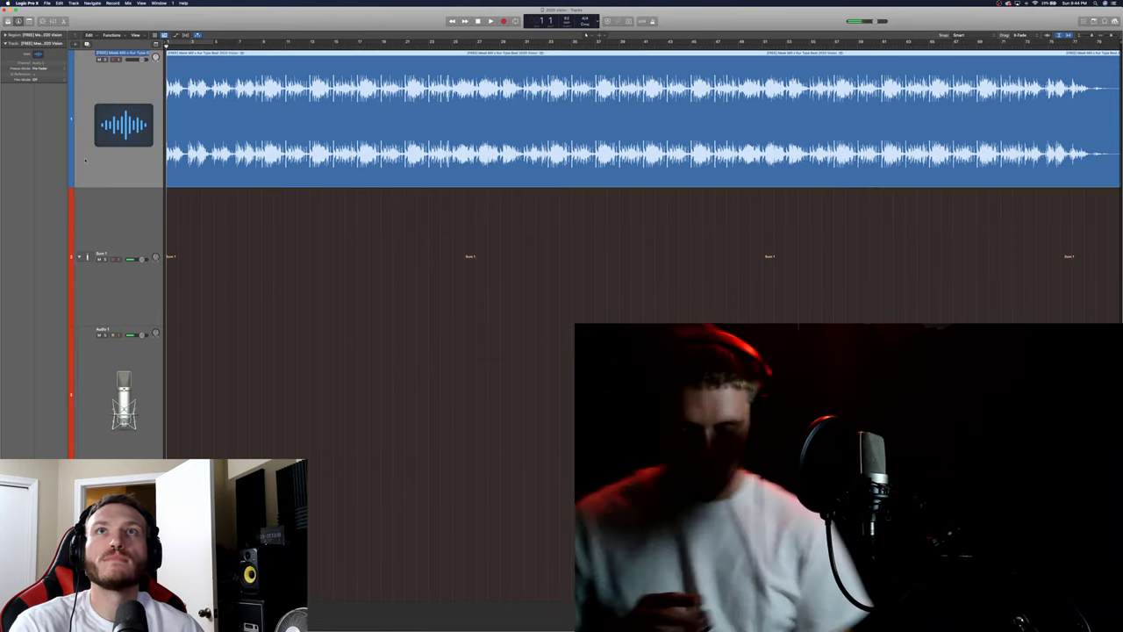
pyautogui.rightClick(91, 165)
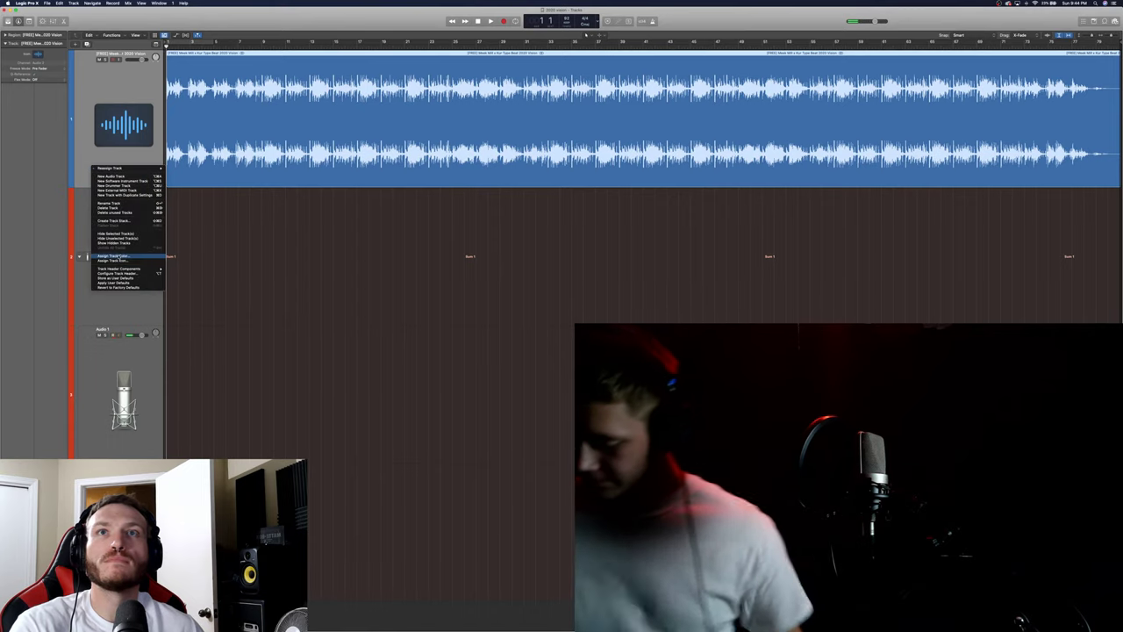
pyautogui.click(112, 256)
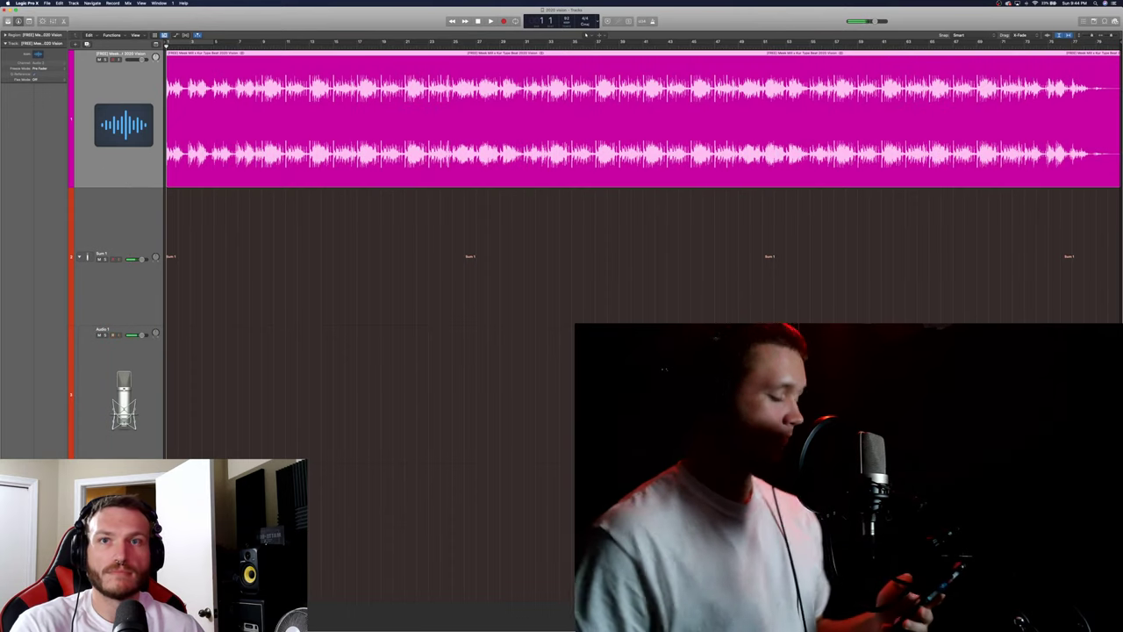
# Select Audio 1 and record a new vocal take from the project start to about bar 17.
pyautogui.click(143, 369)
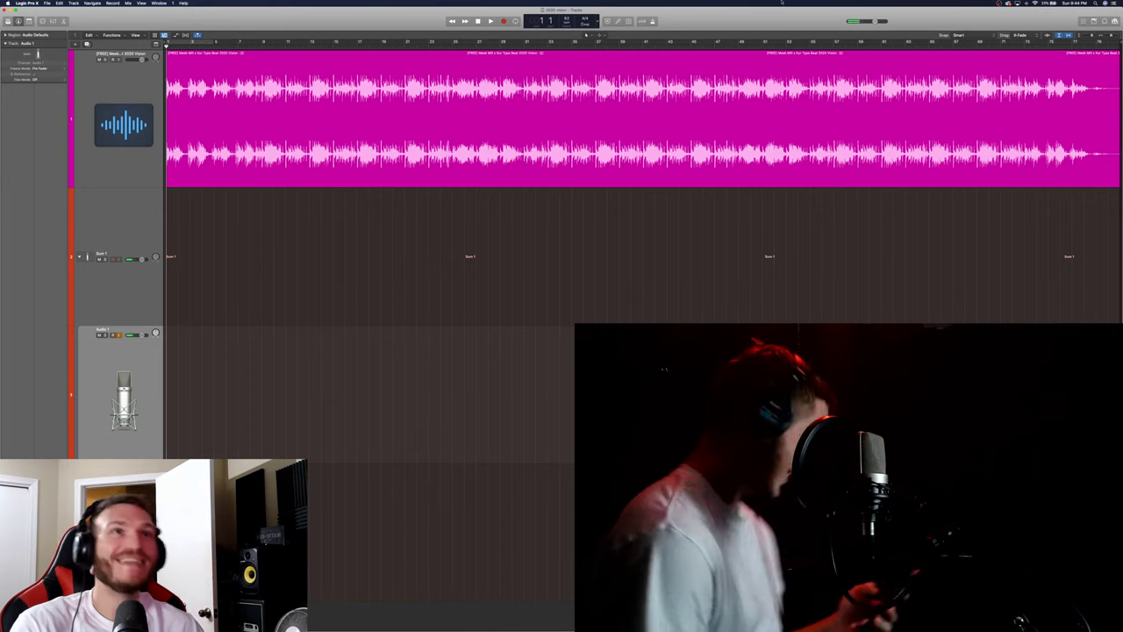
pyautogui.press('space')
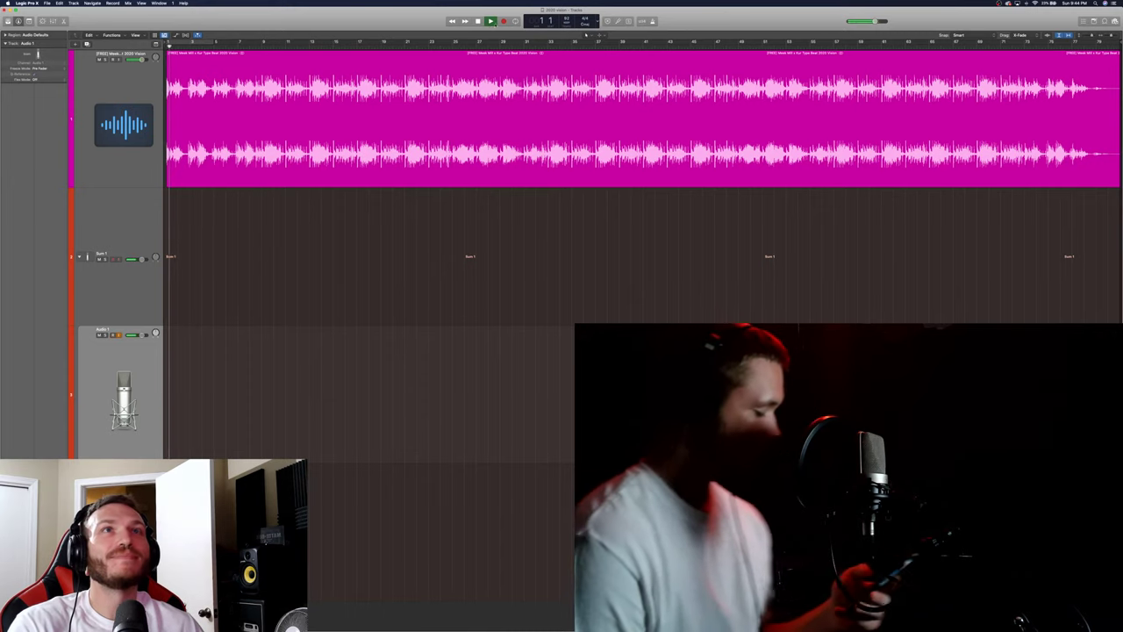
pyautogui.press('space')
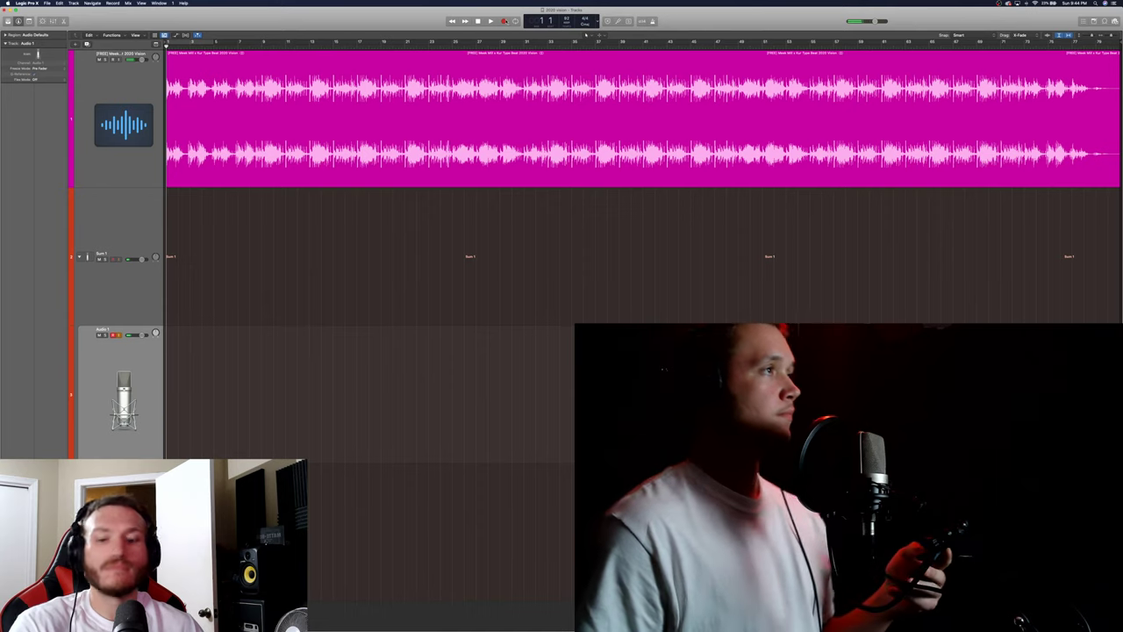
pyautogui.press('r')
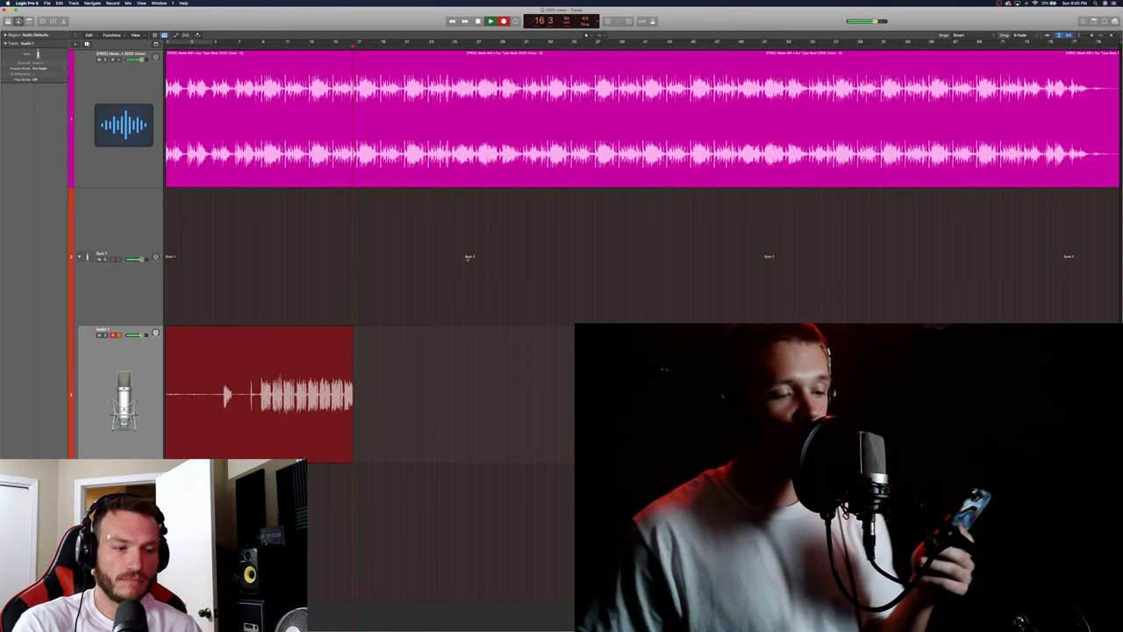
pyautogui.press('space')
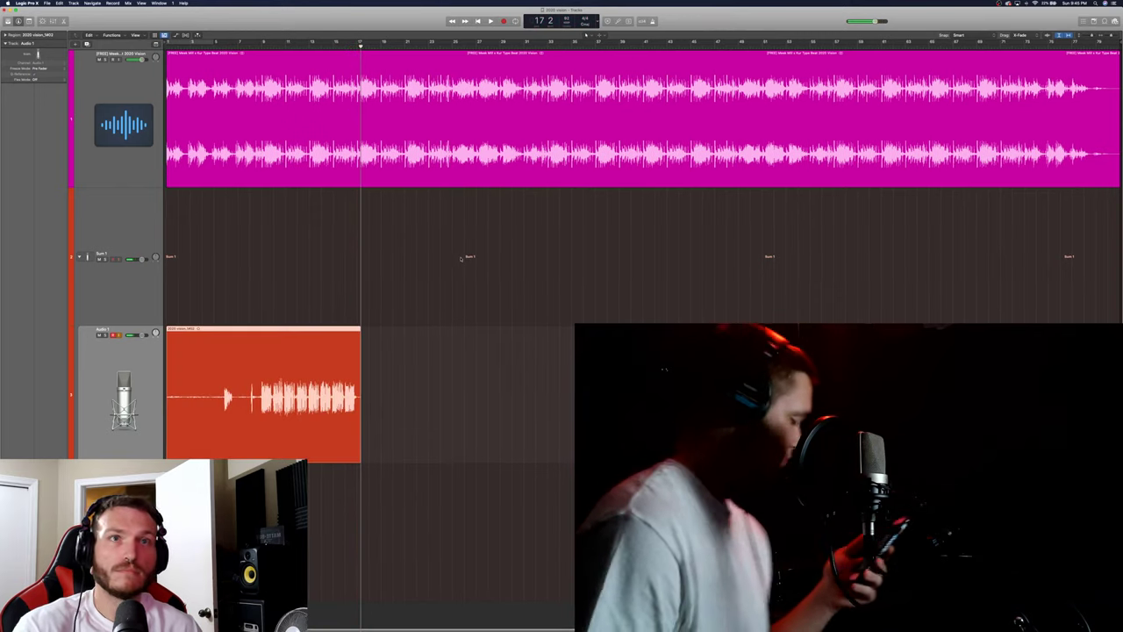
# Try to record another vocal take over the existing region from the project start, stopping at about bar 14.
pyautogui.click(477, 21)
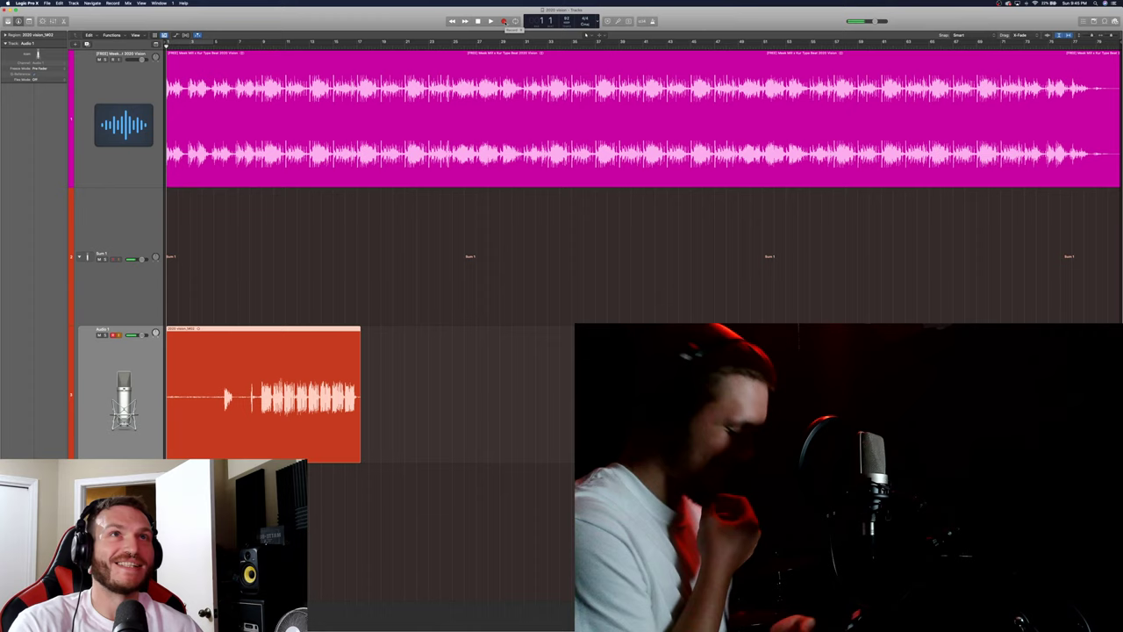
pyautogui.click(504, 21)
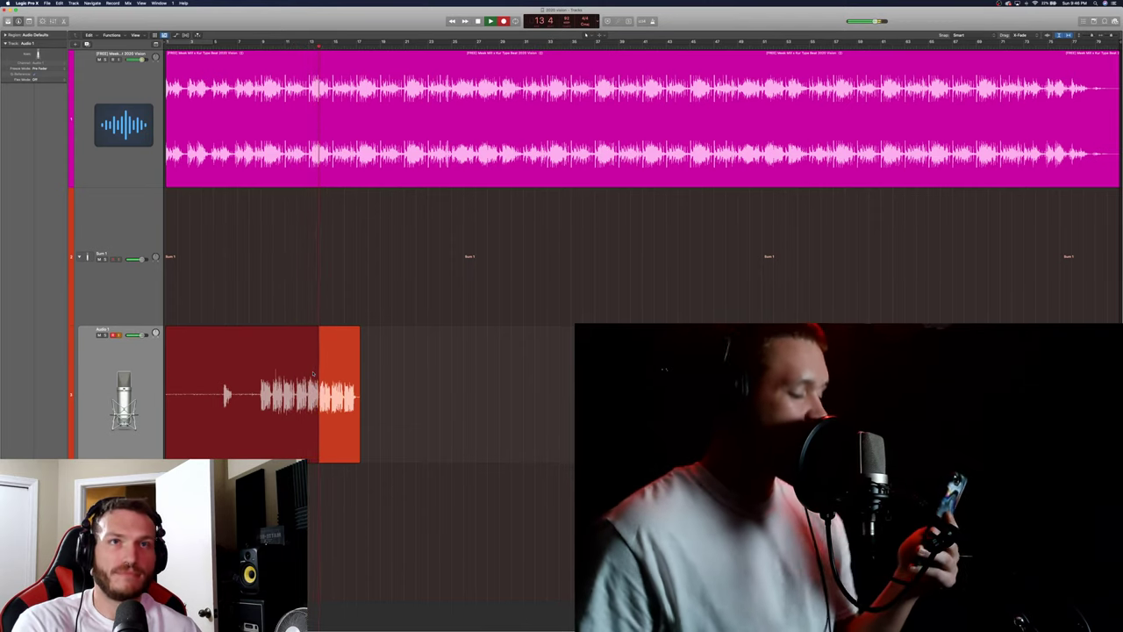
pyautogui.press('space')
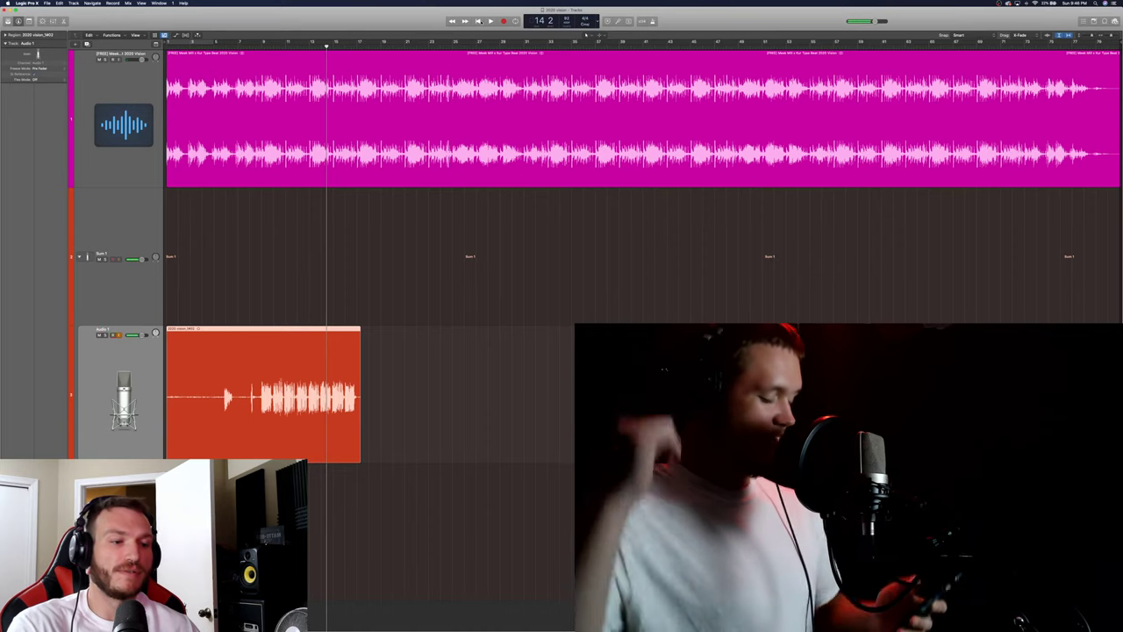
# Record a second vocal take on Audio 1 from the project start to about bar 17 and collapse the take folder.
pyautogui.press('Return')
pyautogui.press('r')
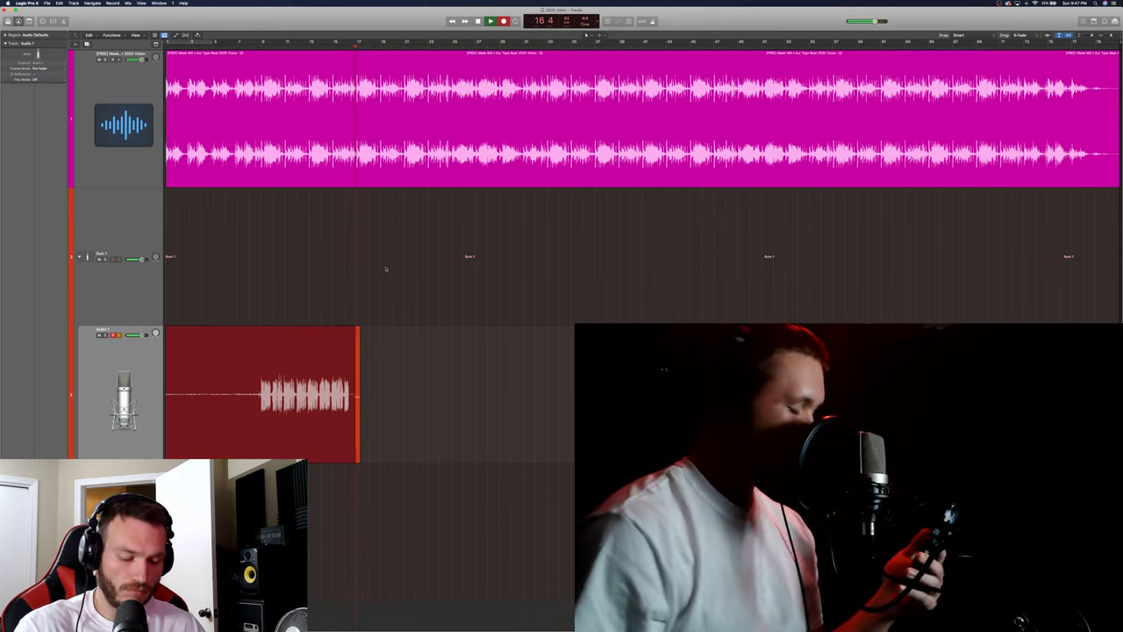
pyautogui.press('space')
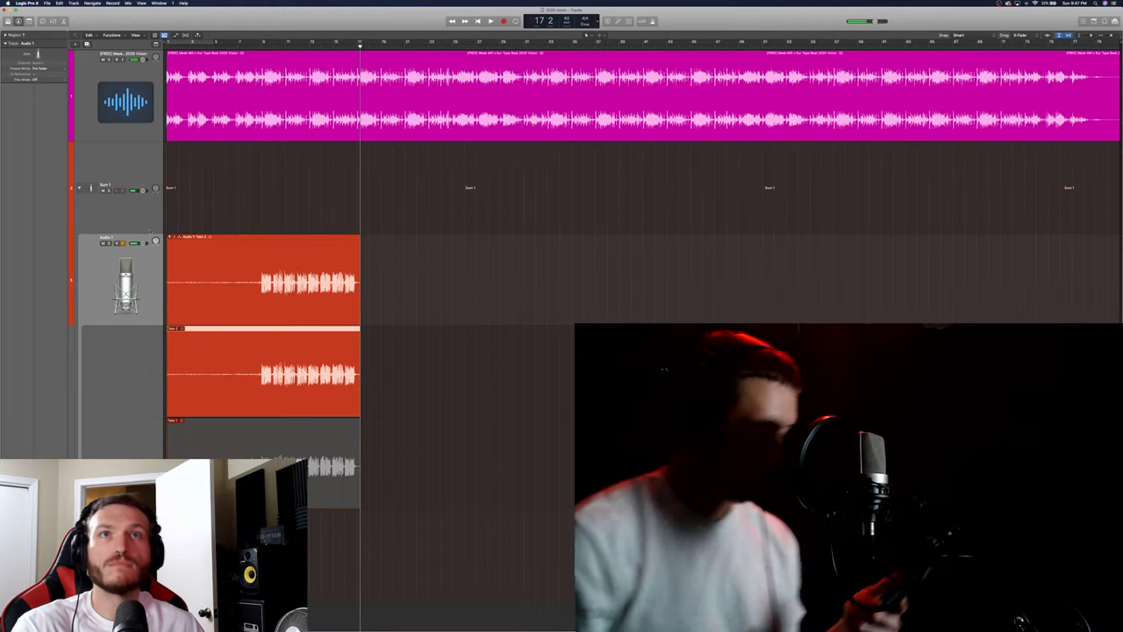
pyautogui.press('super+Down')
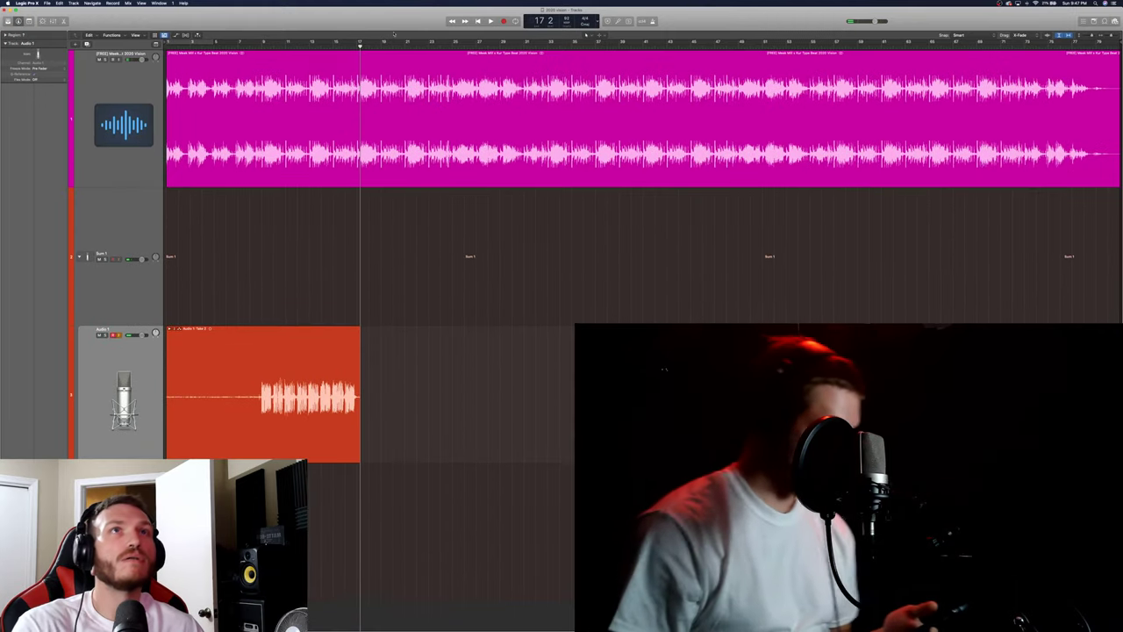
# Record a third vocal take on Audio 1 from the project start to about bar 17.
pyautogui.press('Return')
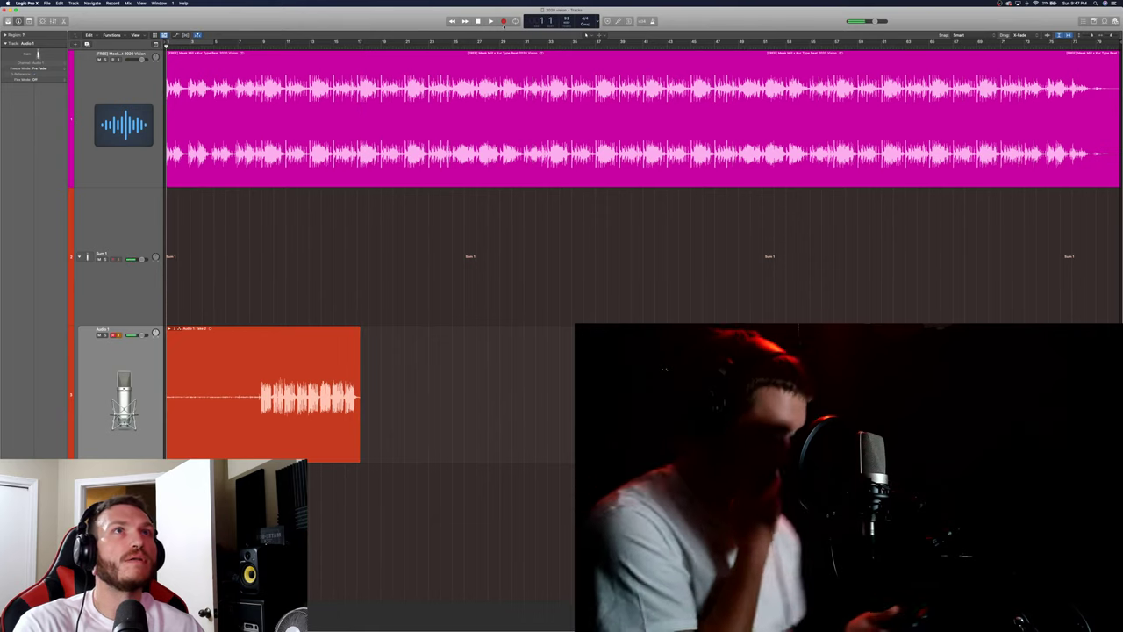
pyautogui.press('r')
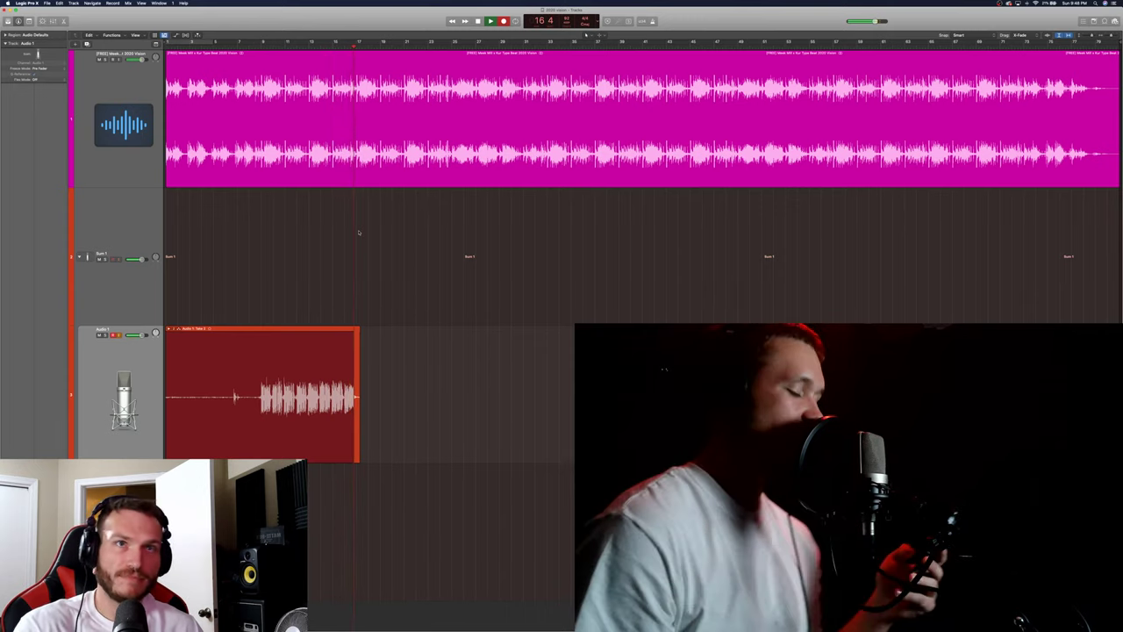
pyautogui.press('space')
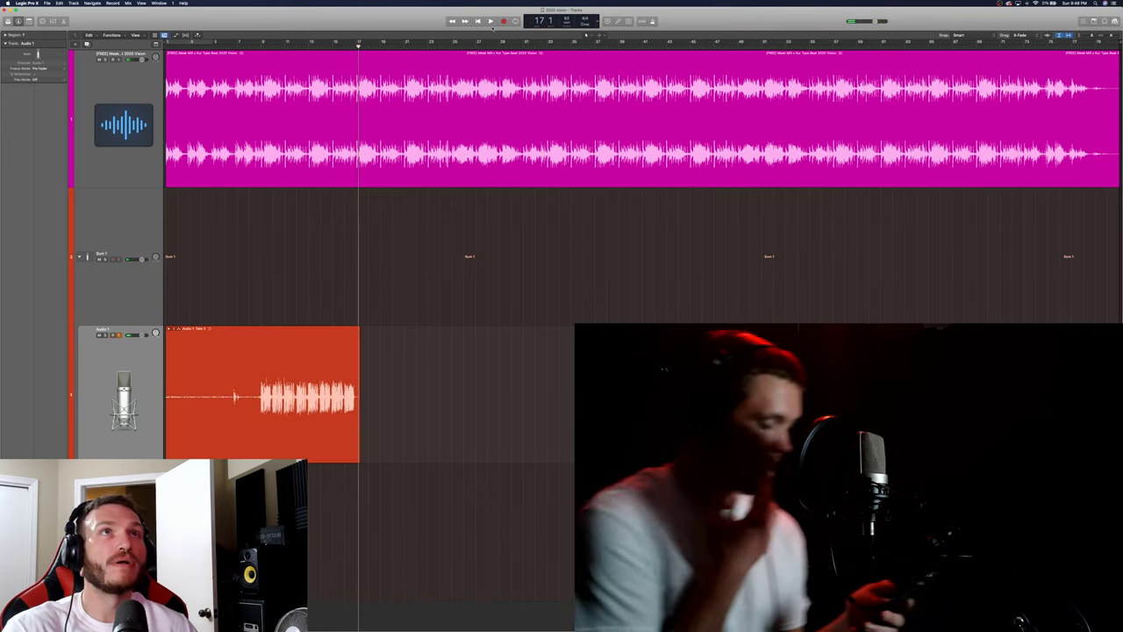
# Record a fourth vocal take on Audio 1, again from the project start to about bar 17.
pyautogui.click(479, 22)
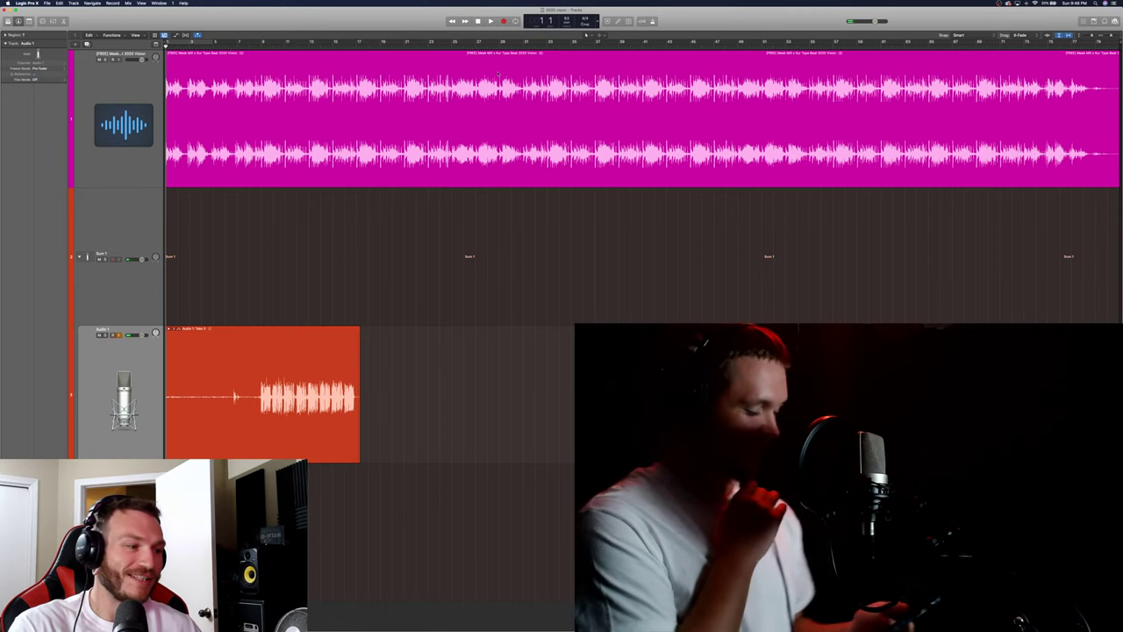
pyautogui.click(503, 21)
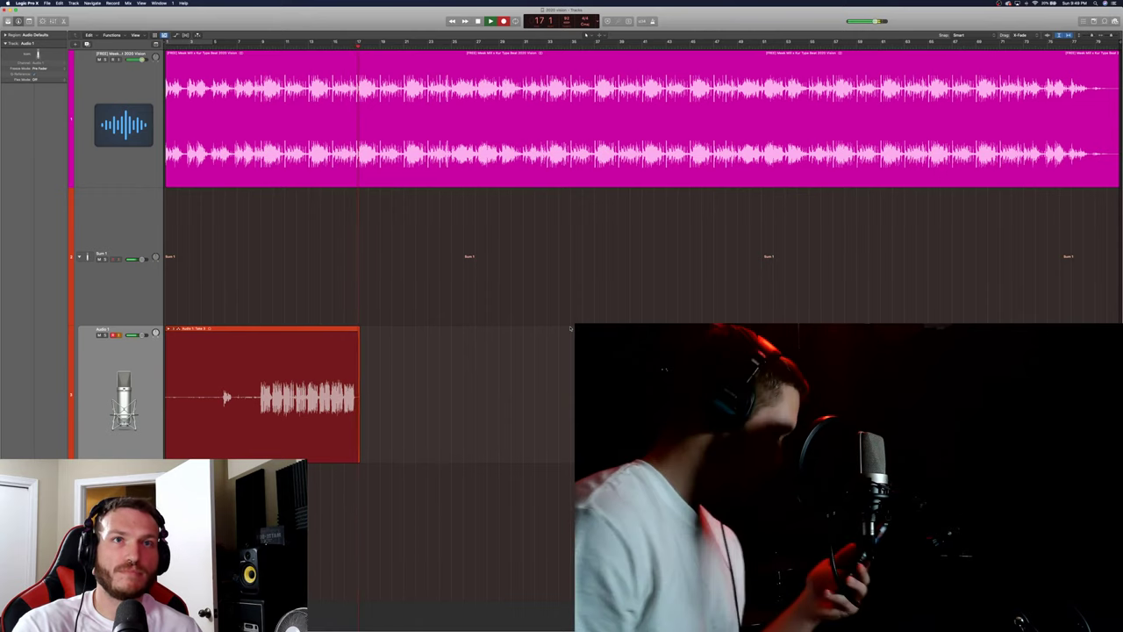
pyautogui.press('space')
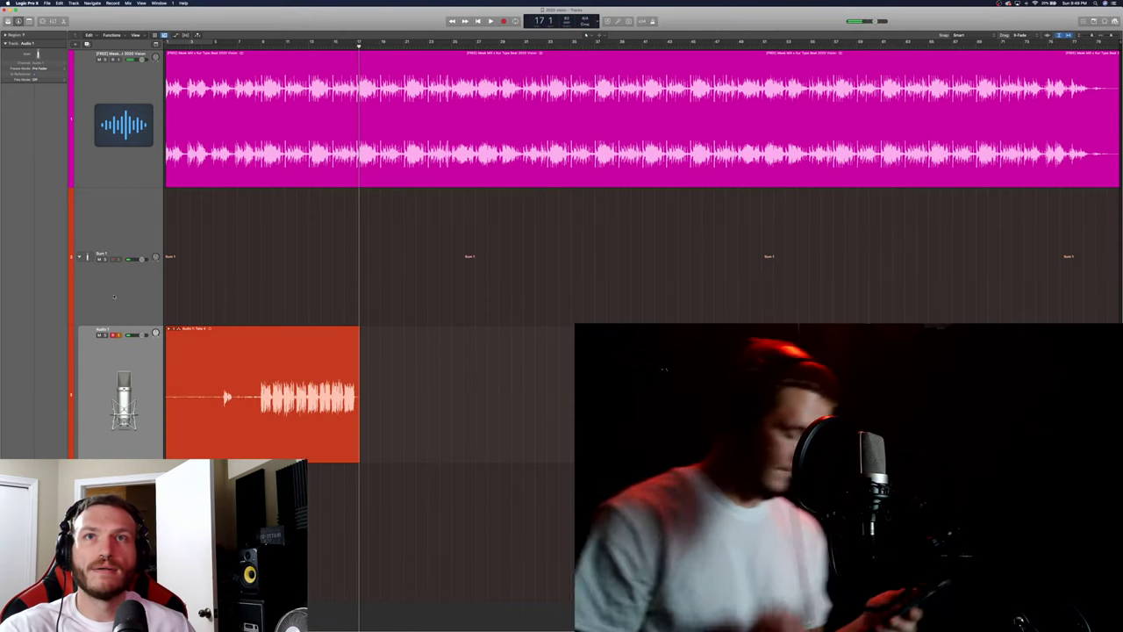
# Select the Sum 1 track, adjust the Retune Speed in its Auto-Tune Pro plug-in and hide the plug-in window.
pyautogui.press('Up')
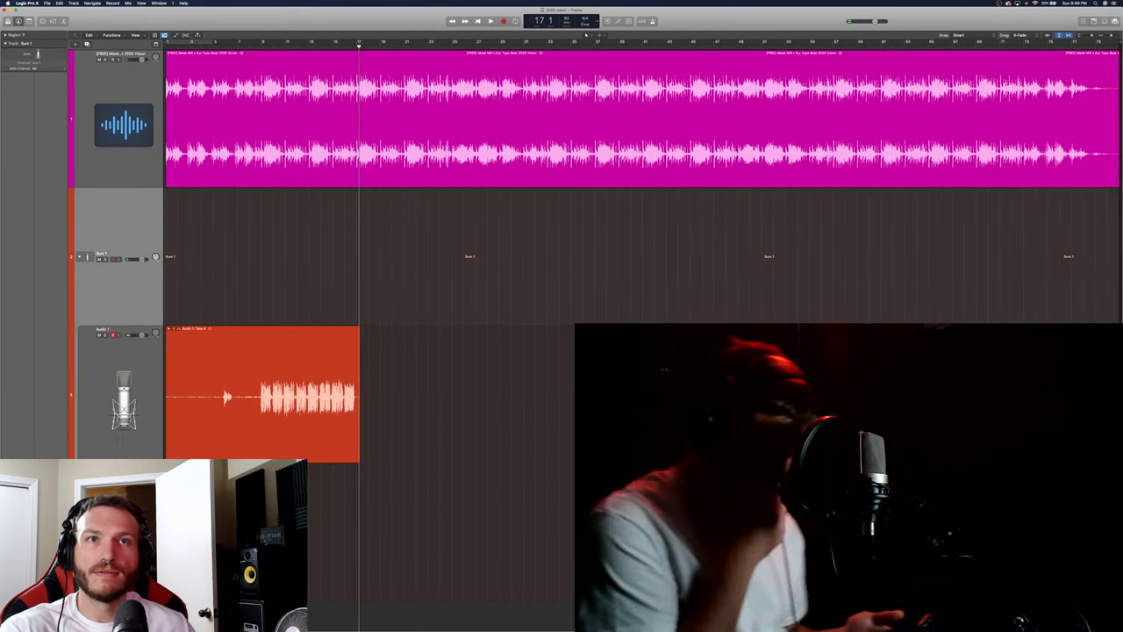
pyautogui.press('v')
pyautogui.moveTo(375, 161); pyautogui.dragTo(378, 158)
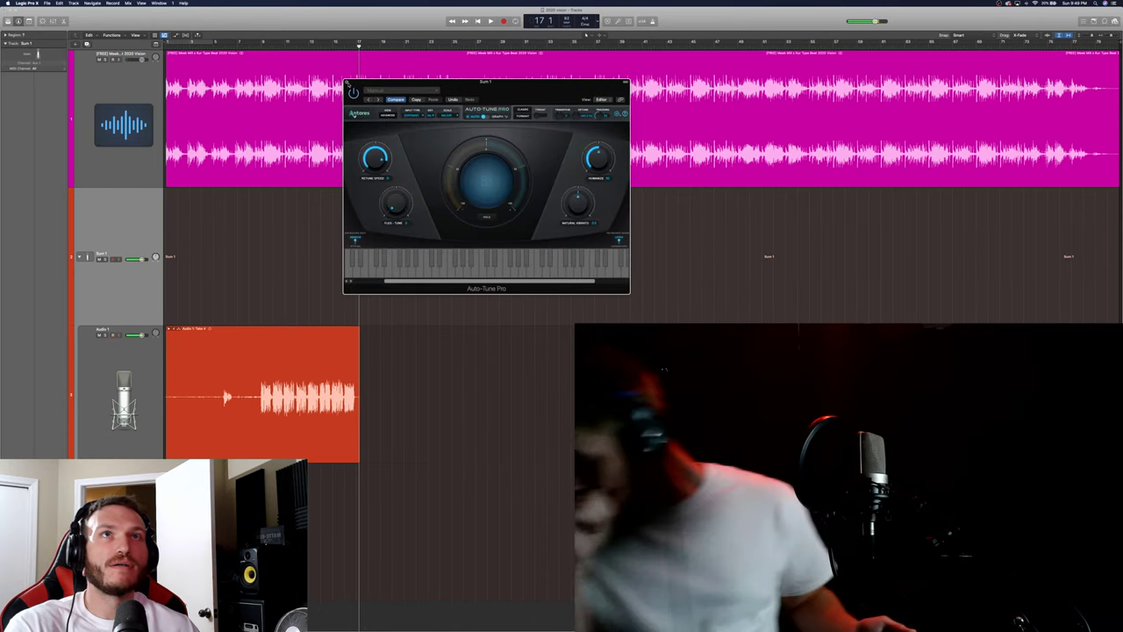
pyautogui.press('v')
# Record a fifth vocal take on Audio 1 from the project start to about bar 17.
pyautogui.press('Return')
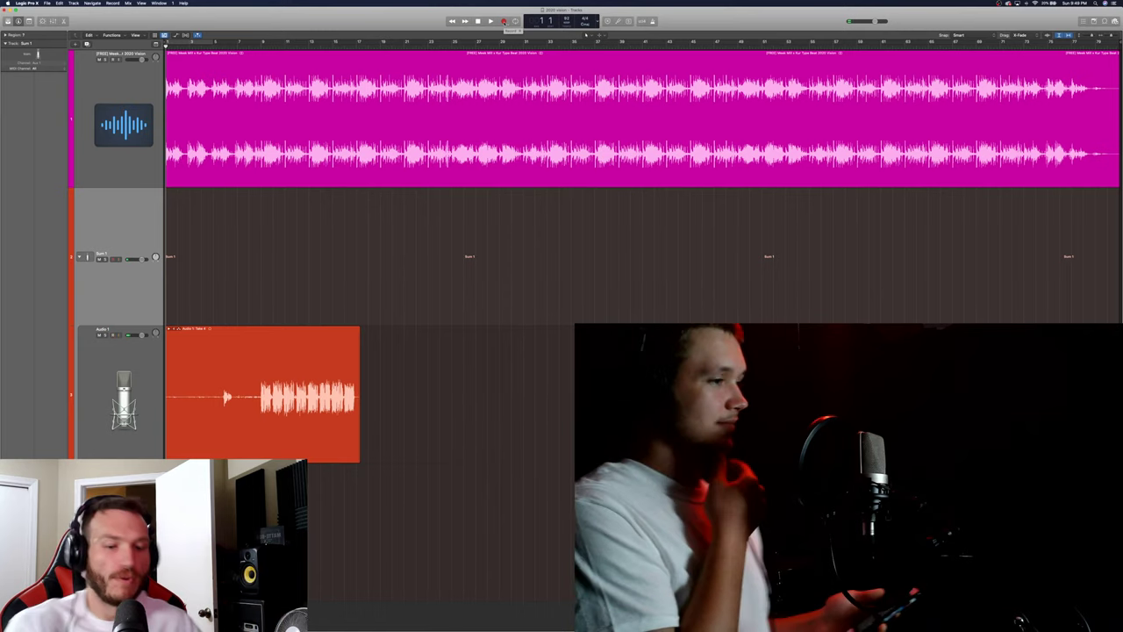
pyautogui.press('r')
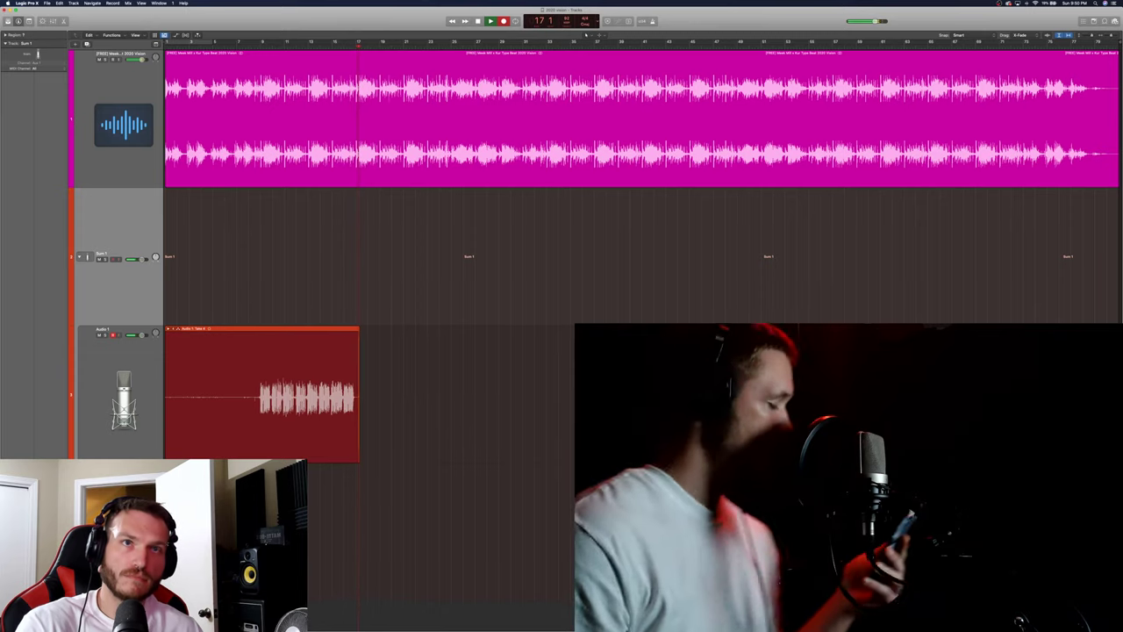
pyautogui.press('space')
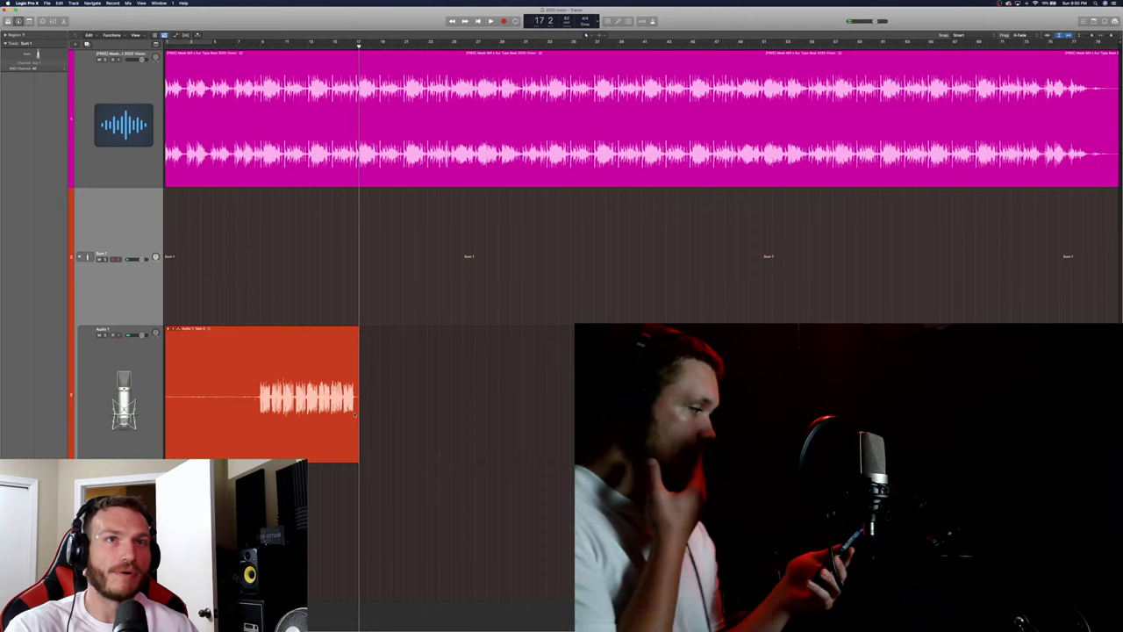
# Try to record a further vocal take on Audio 1 from the project start, stopping at about bar 13.
pyautogui.press('Return')
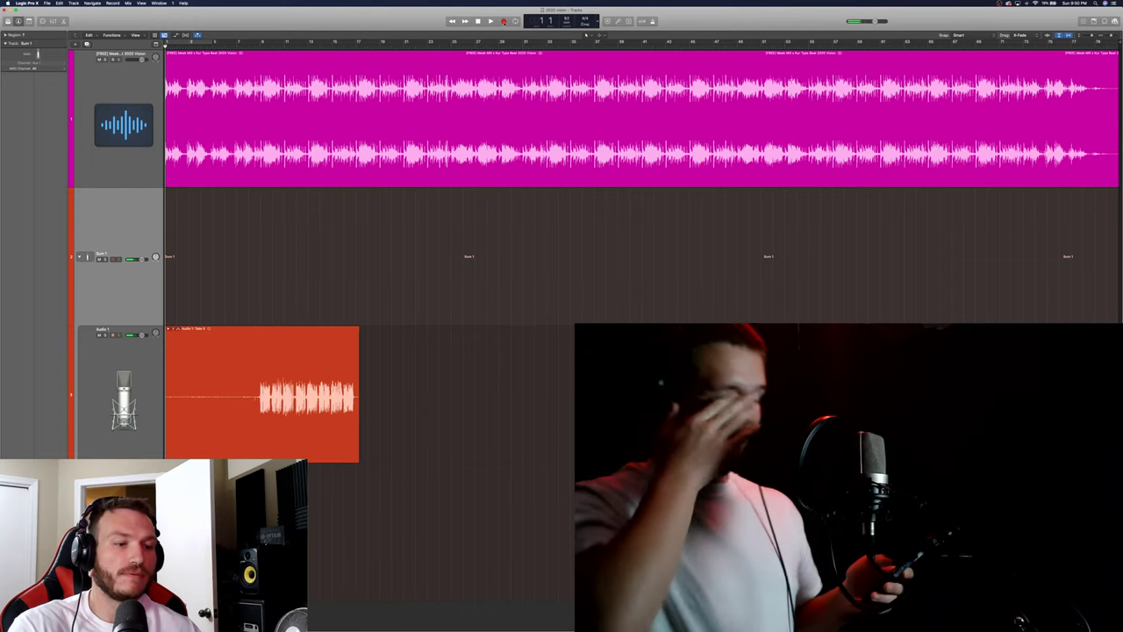
pyautogui.click(503, 21)
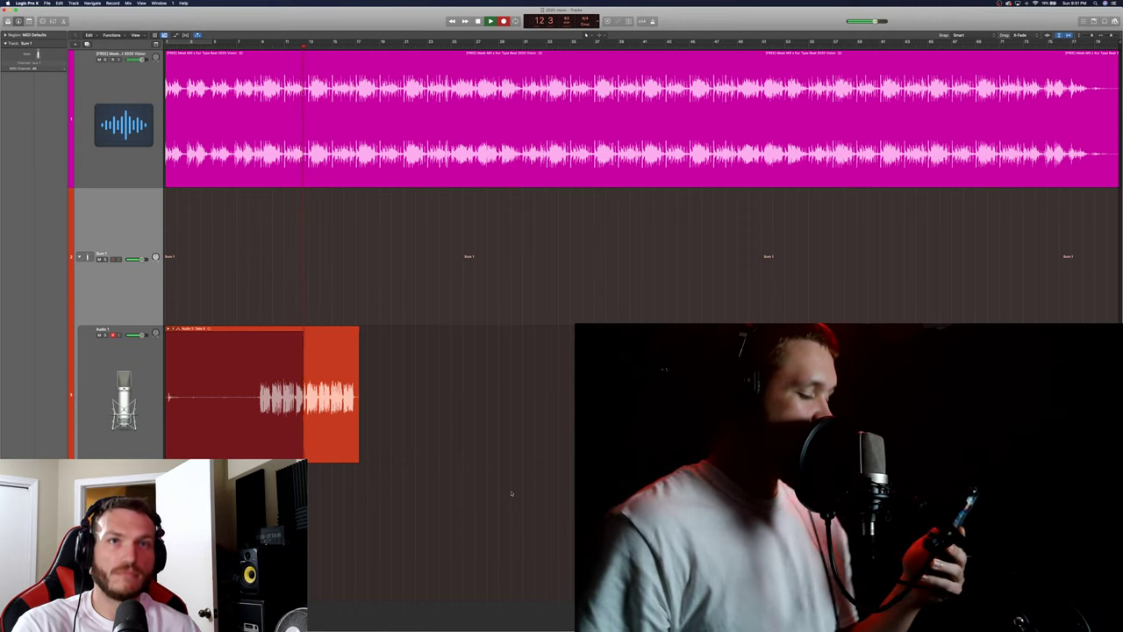
pyautogui.press('space')
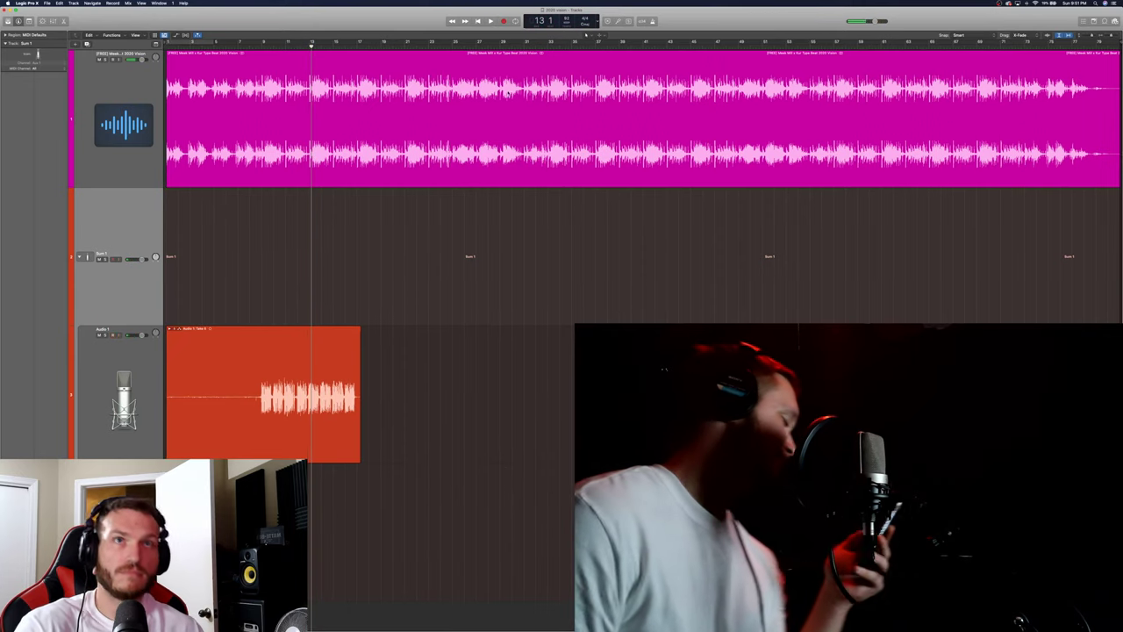
# Return to the project start and begin recording another vocal take on Audio 1.
pyautogui.press('Return')
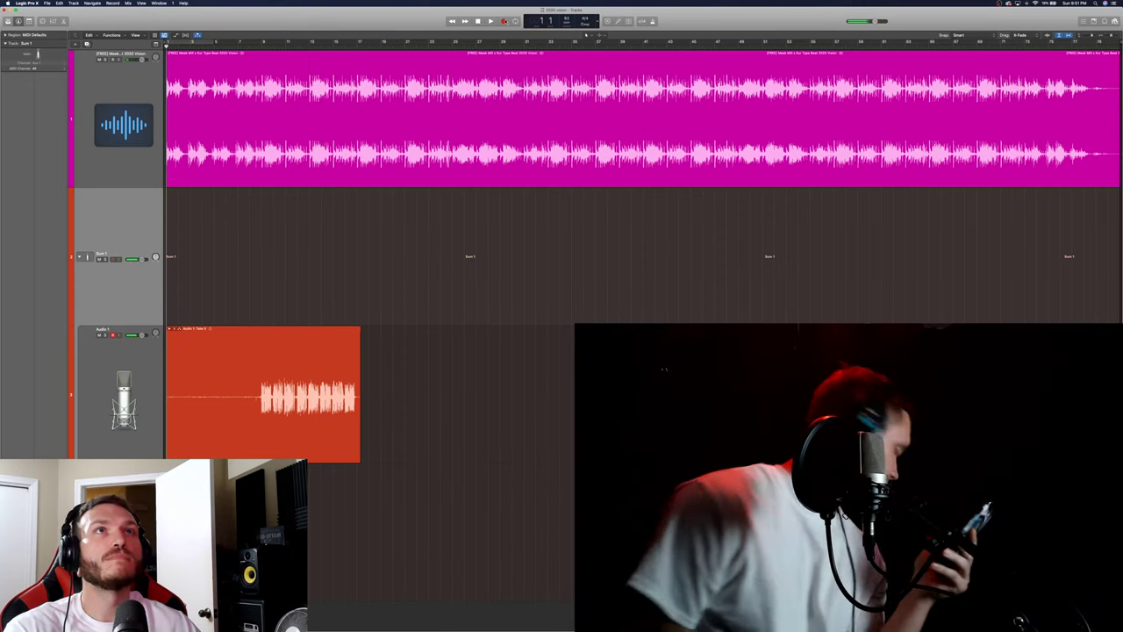
pyautogui.press('r')
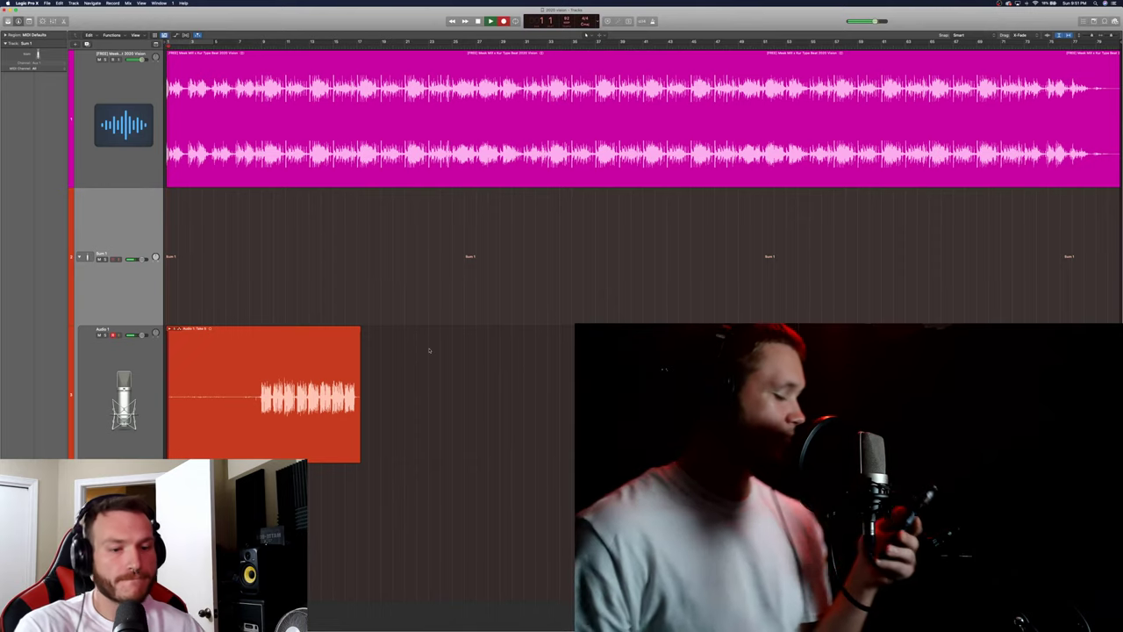